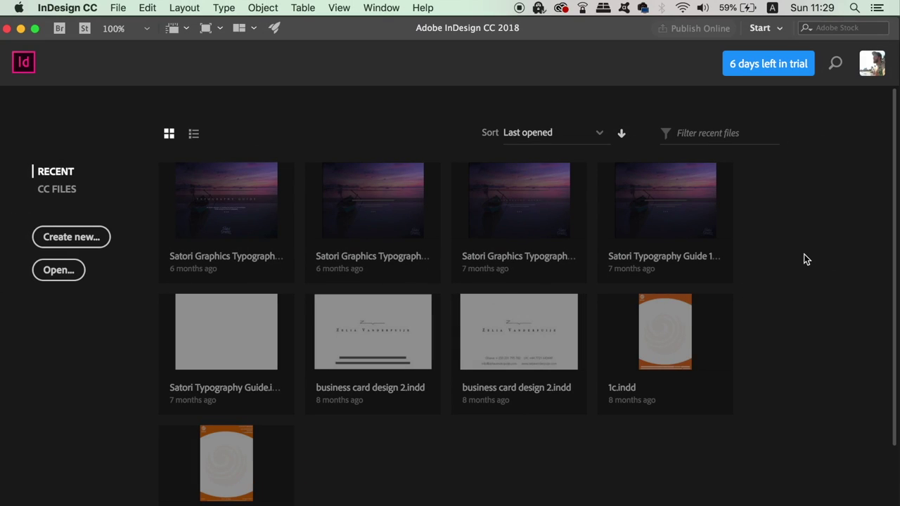
Open the File menu from the InDesign start screen to reach the New commands.
click(118, 7)
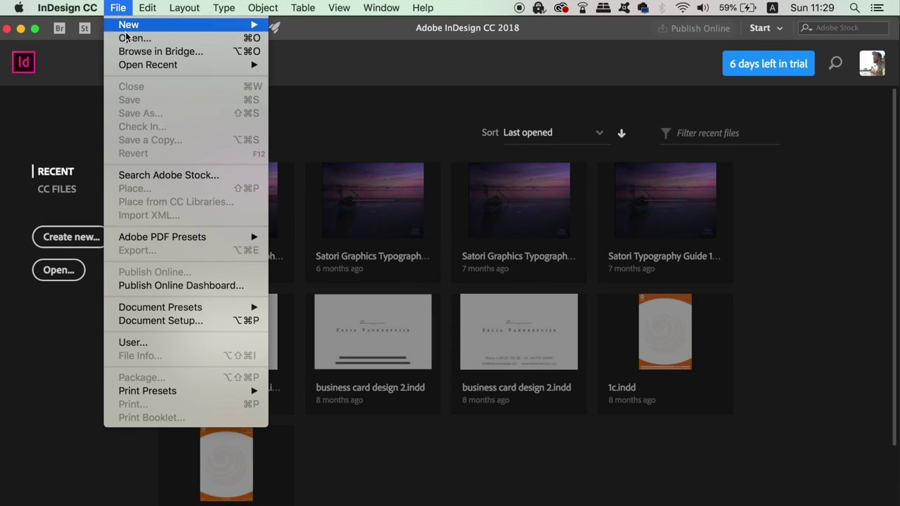
Start a new document with page height 215.9 mm and 9 pages.
mouse_move(239, 26)
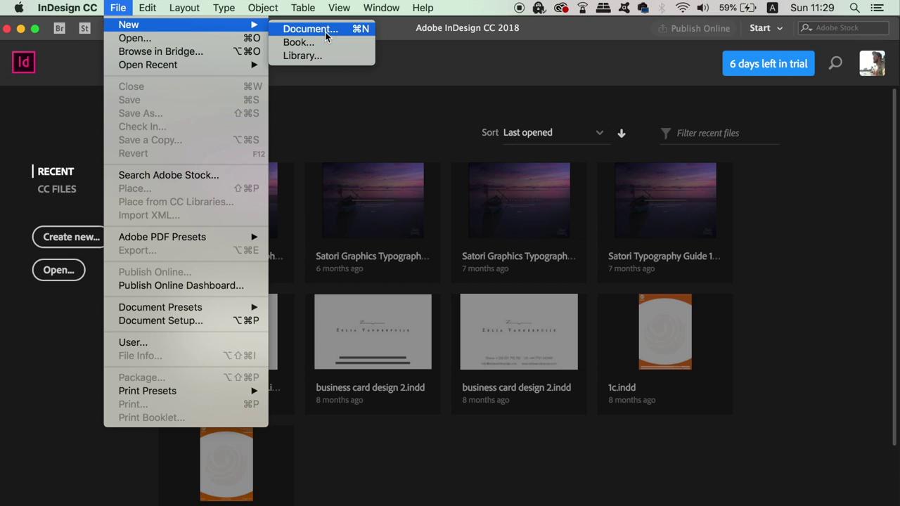
click(325, 34)
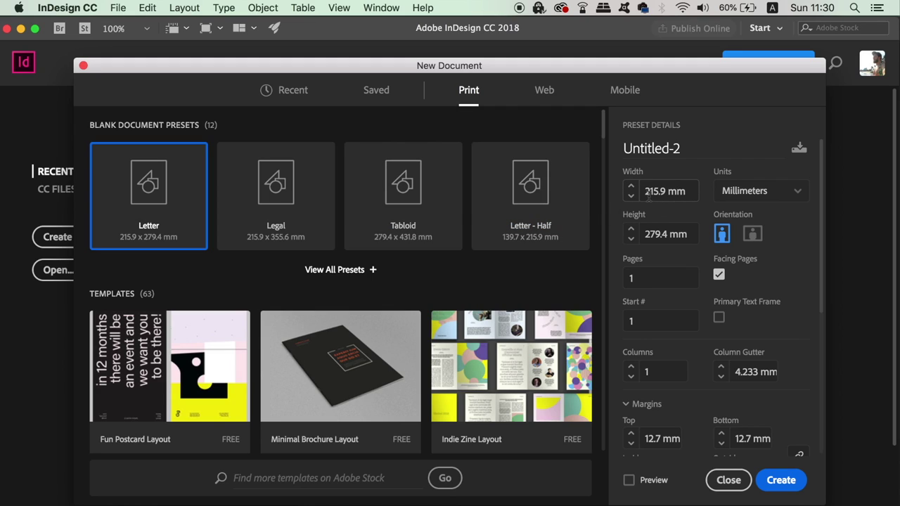
drag(692, 237, 612, 235)
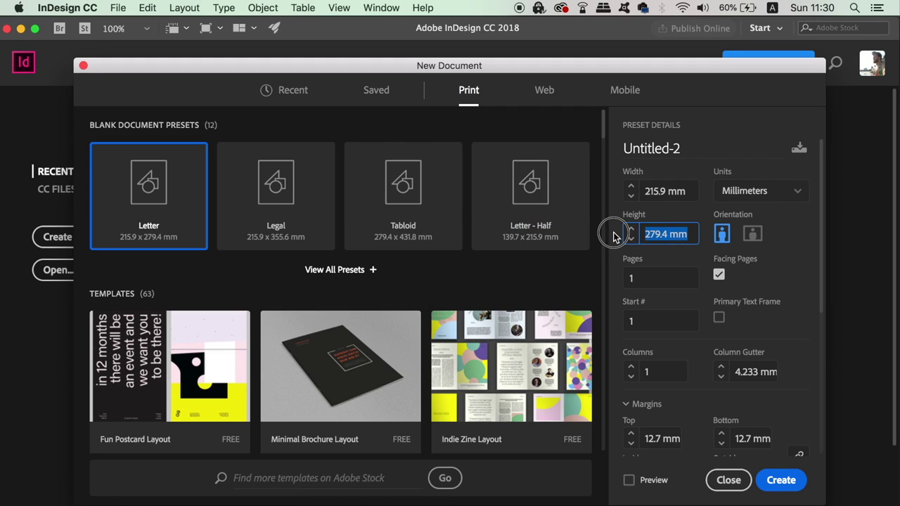
text(215.9)
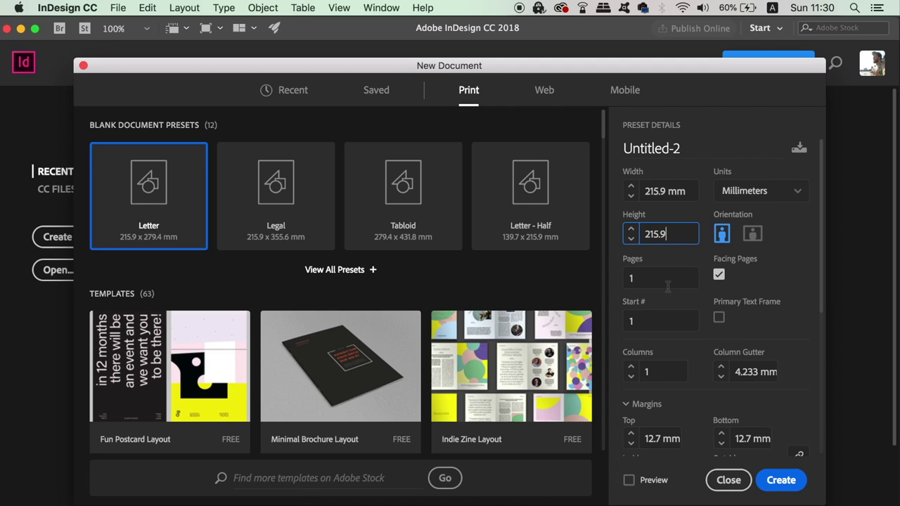
drag(658, 280, 623, 282)
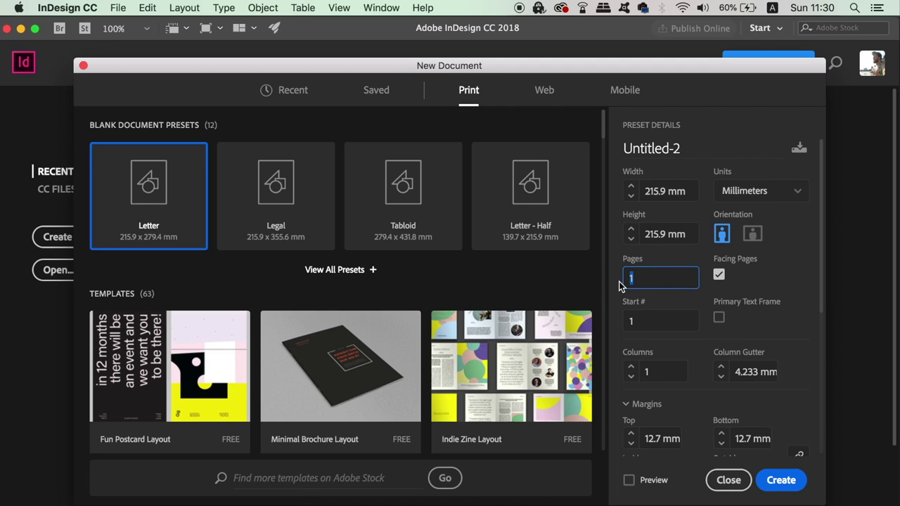
text(8)
key(BackSpace)
text(9)
Set a linked 3 mm bleed on all four sides and create the document.
click(824, 288)
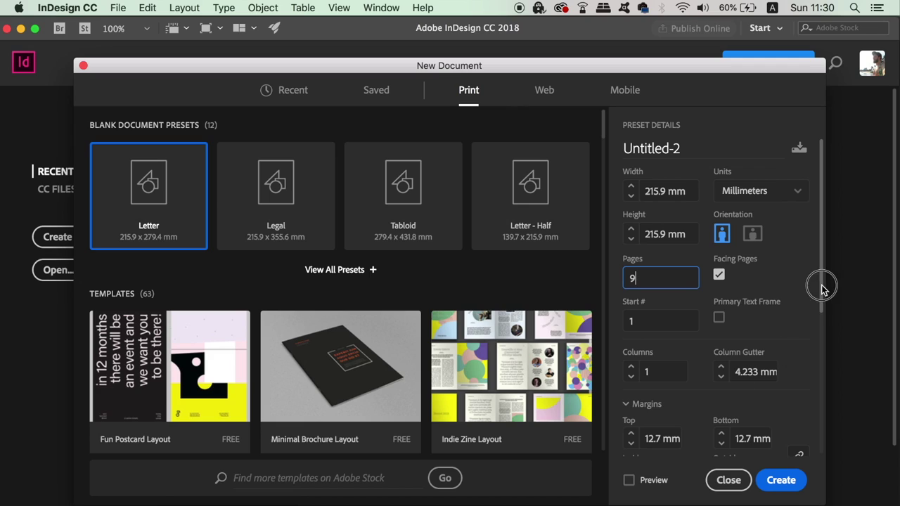
drag(824, 289, 817, 432)
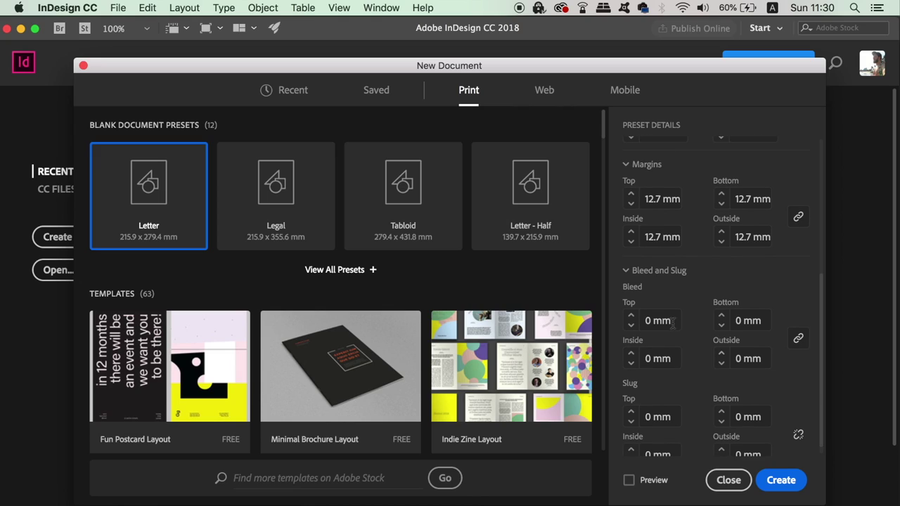
click(618, 321)
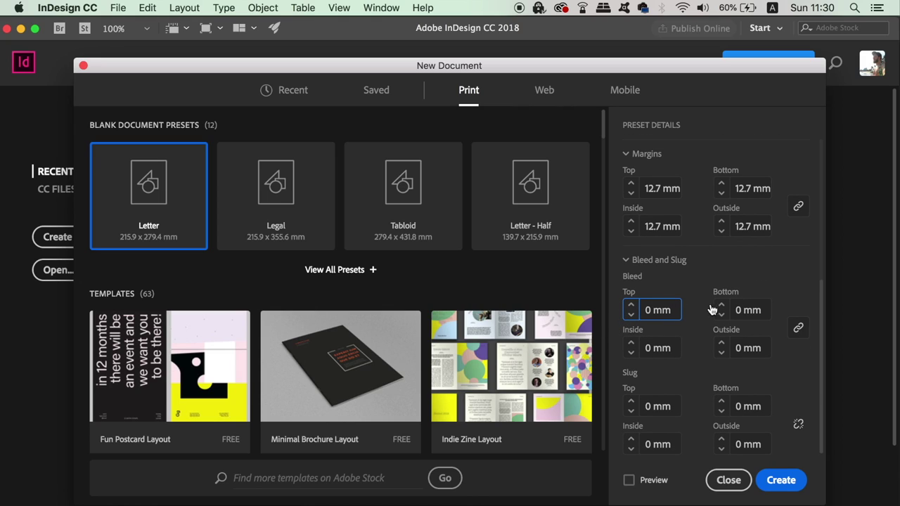
click(631, 314)
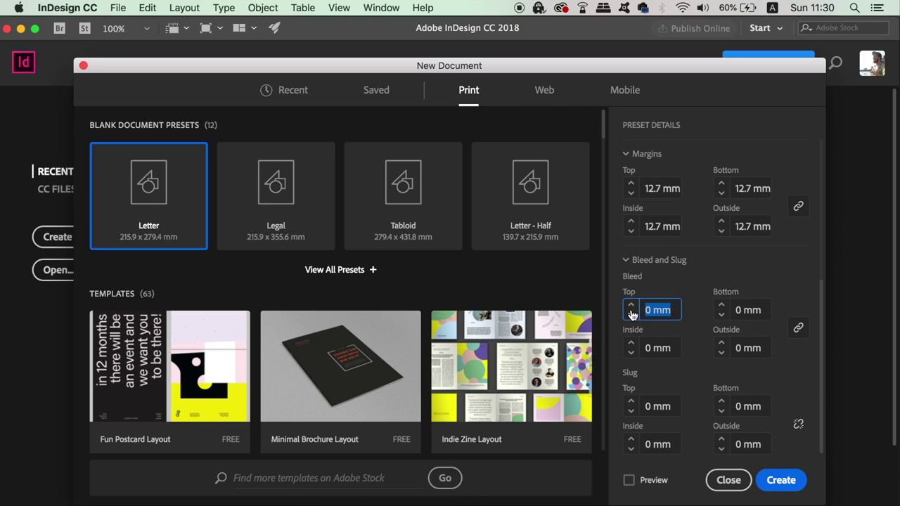
text(3)
click(795, 336)
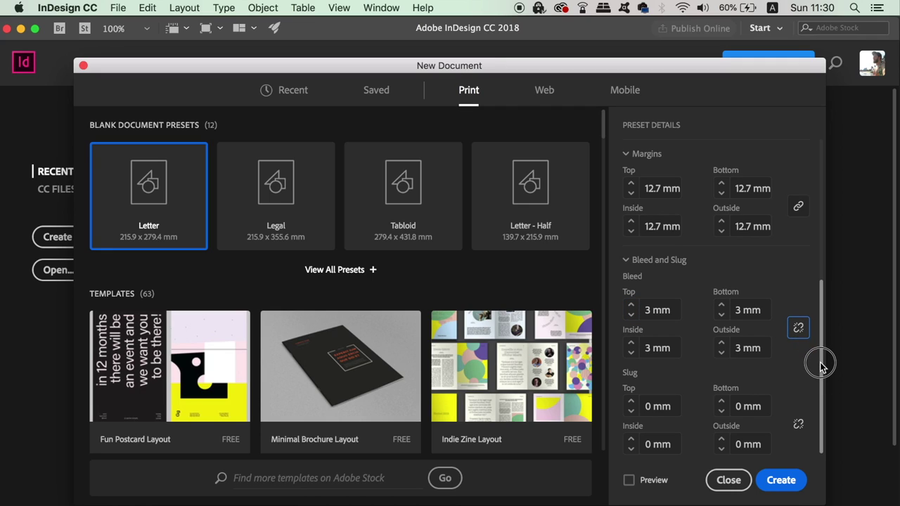
click(784, 480)
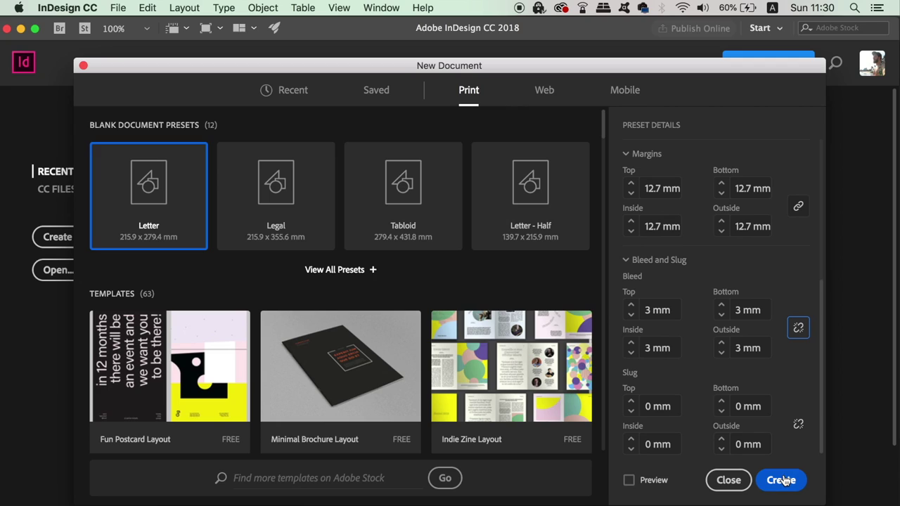
Zoom out to look through the new document's spreads, then switch to Photoshop.
click(776, 483)
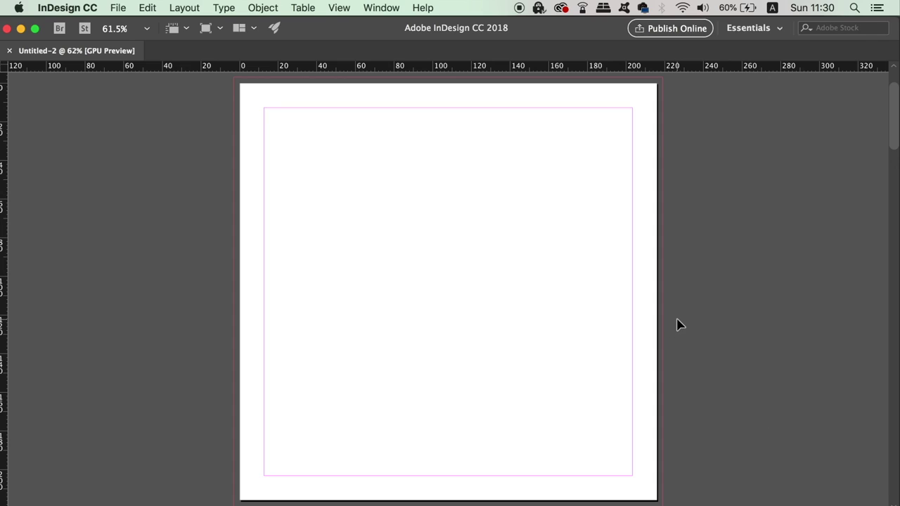
key(super+minus)
drag(894, 149, 868, 145)
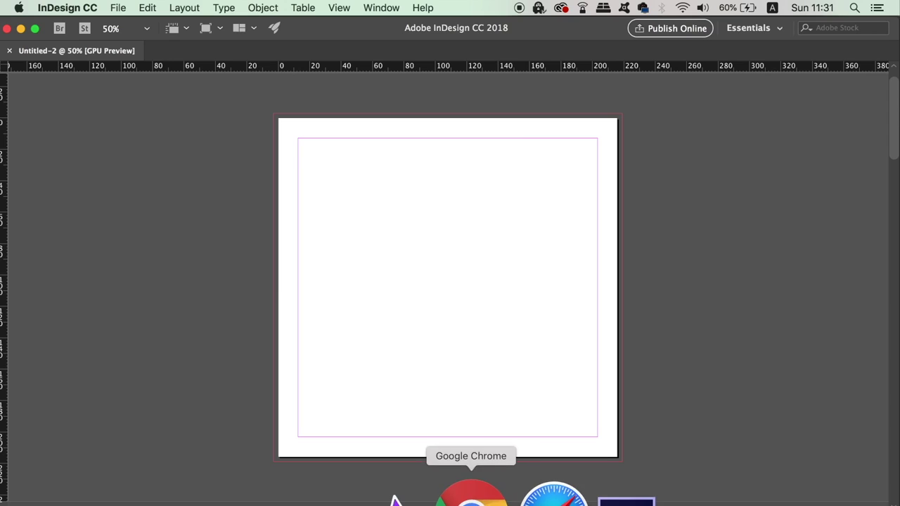
click(427, 496)
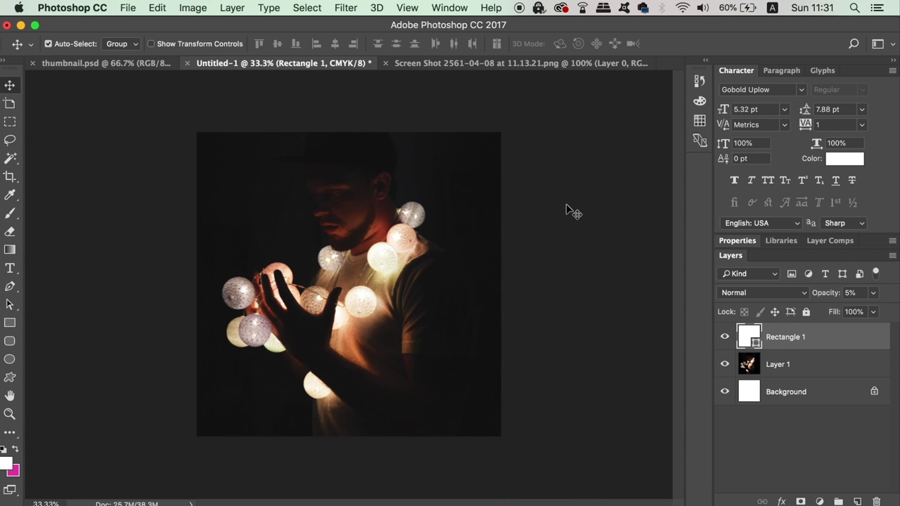
Close the screenshot and start a new Photoshop document measured in Millimeters.
click(386, 62)
click(127, 7)
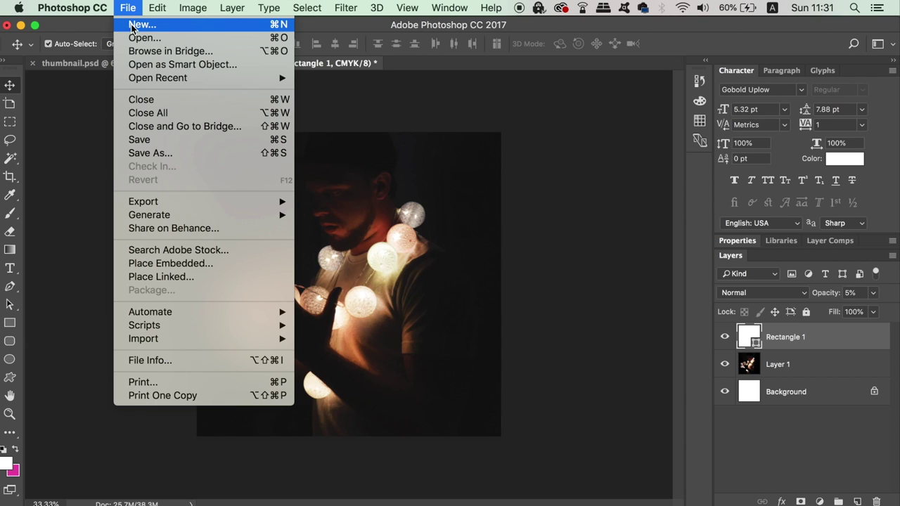
click(141, 25)
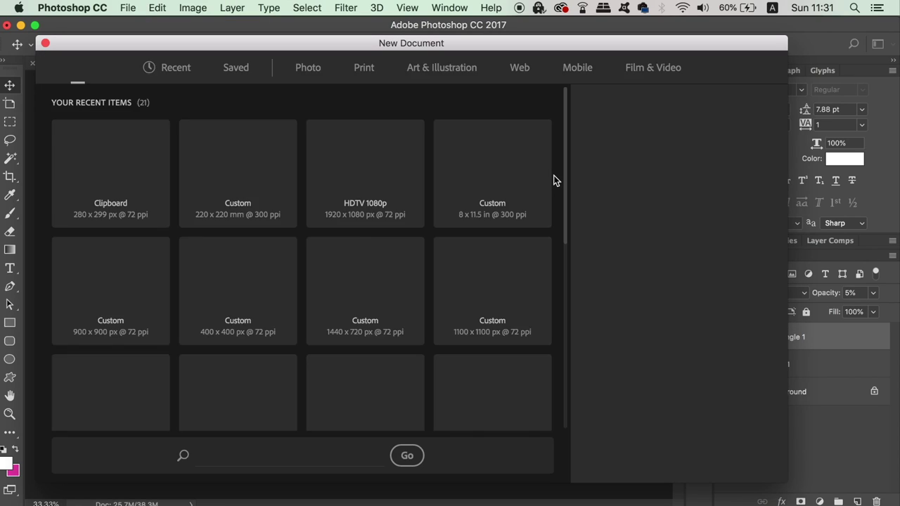
click(676, 168)
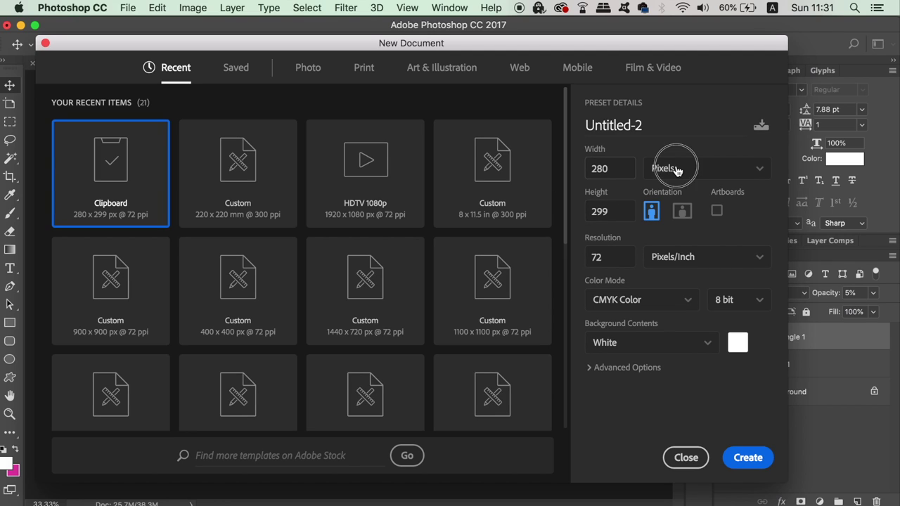
click(654, 264)
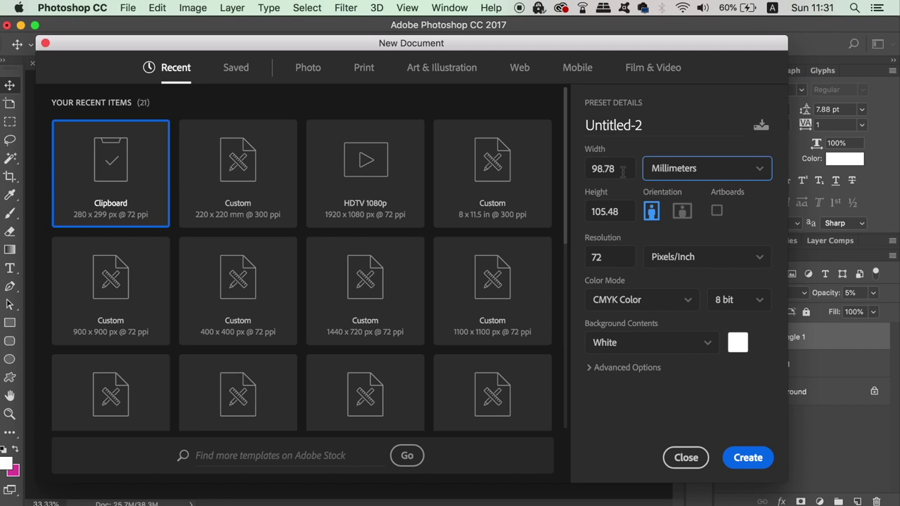
Make the document 216 × 216 mm at 300 ppi and create it.
click(613, 171)
drag(614, 171, 566, 170)
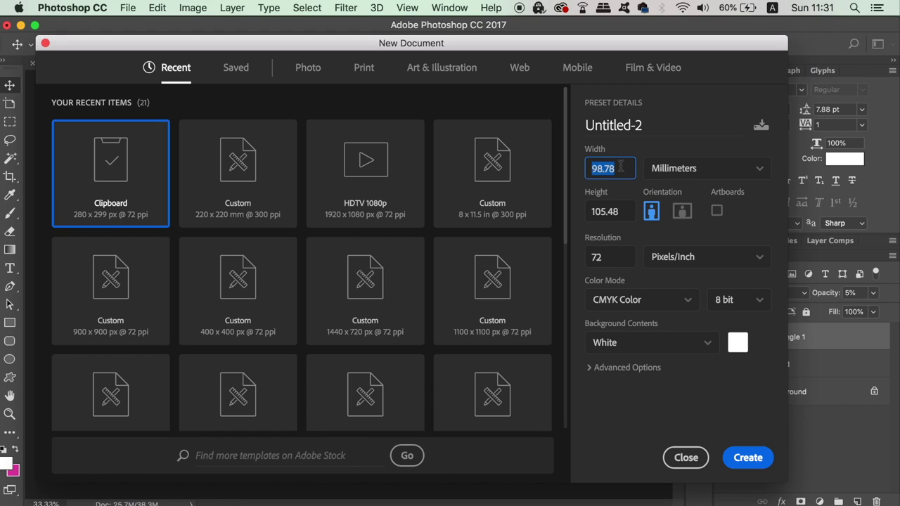
text(2)
drag(624, 211, 567, 216)
text(216)
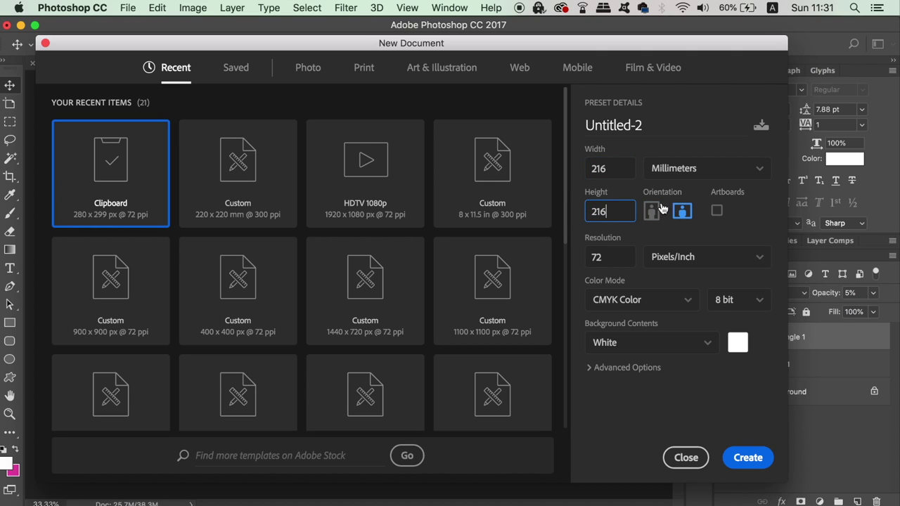
key(Tab)
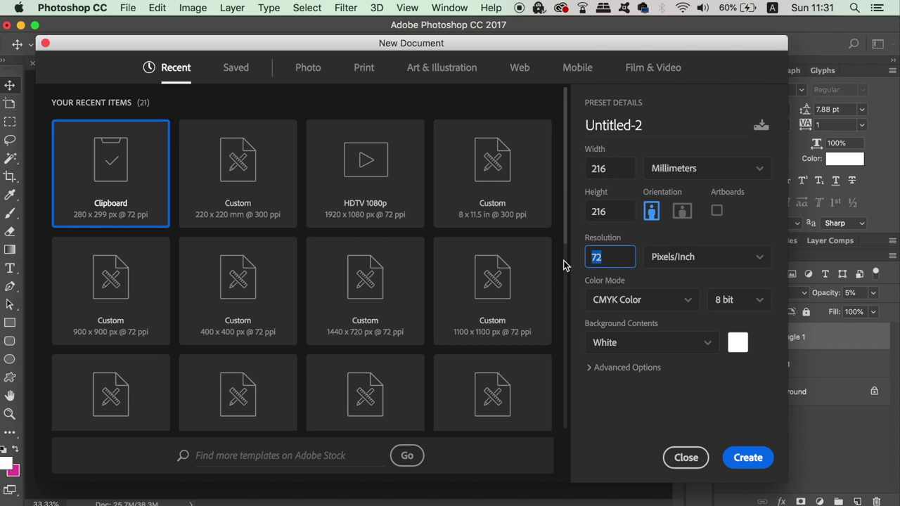
text(300)
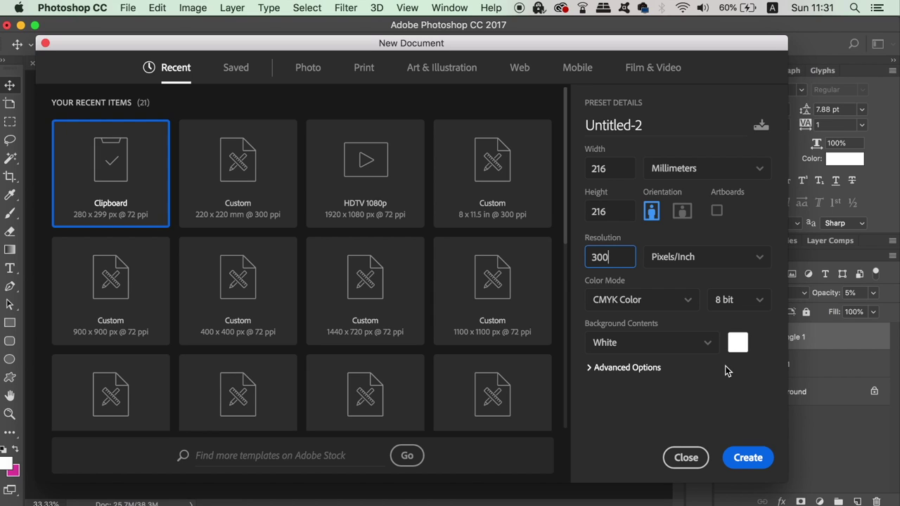
click(743, 457)
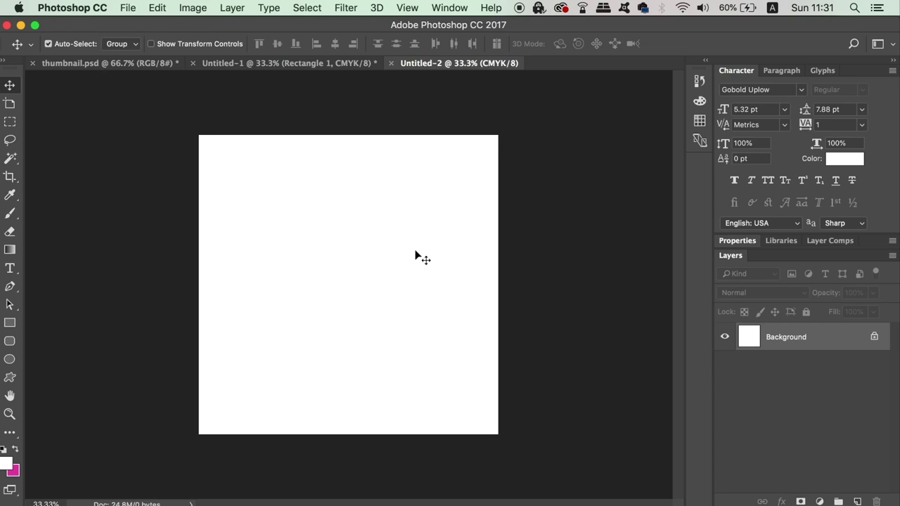
click(354, 65)
Drag the string-lights photo into the square document and save it as JPEG 'page 2.jpg' at quality 12.
drag(404, 233, 383, 231)
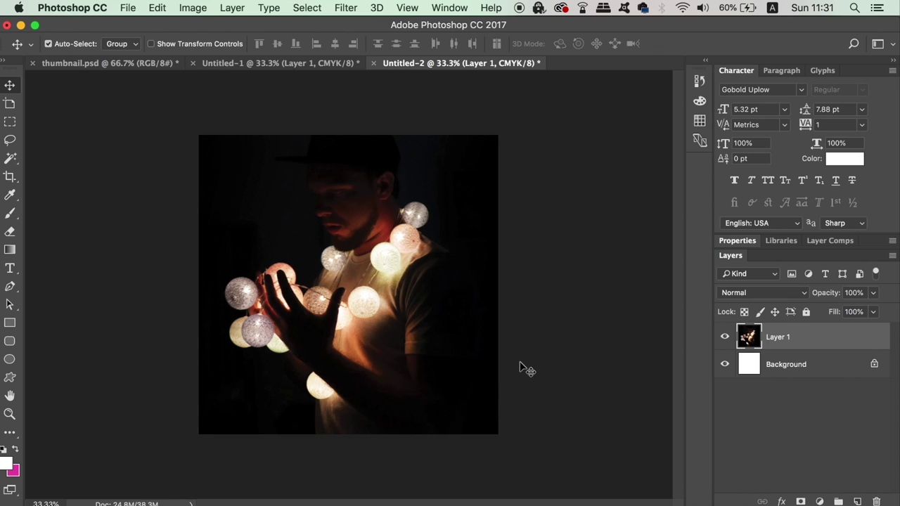
click(134, 8)
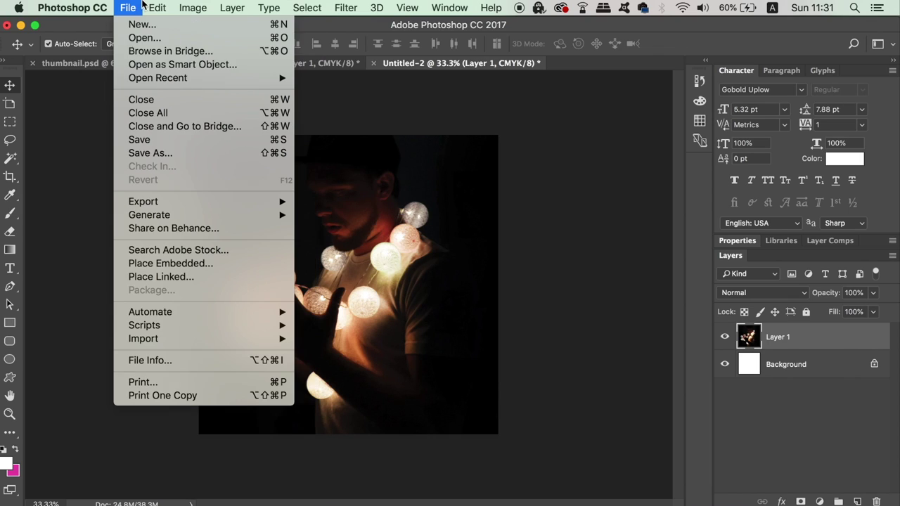
click(149, 153)
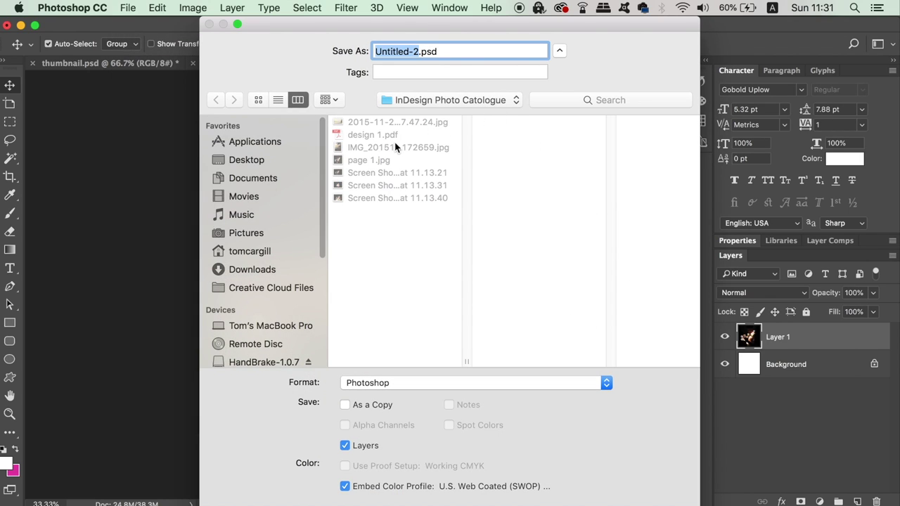
text(page 2)
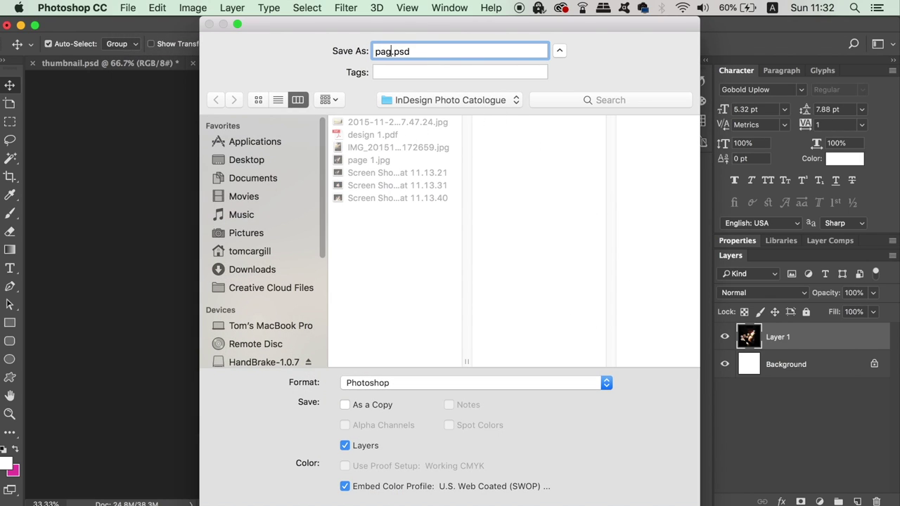
click(527, 382)
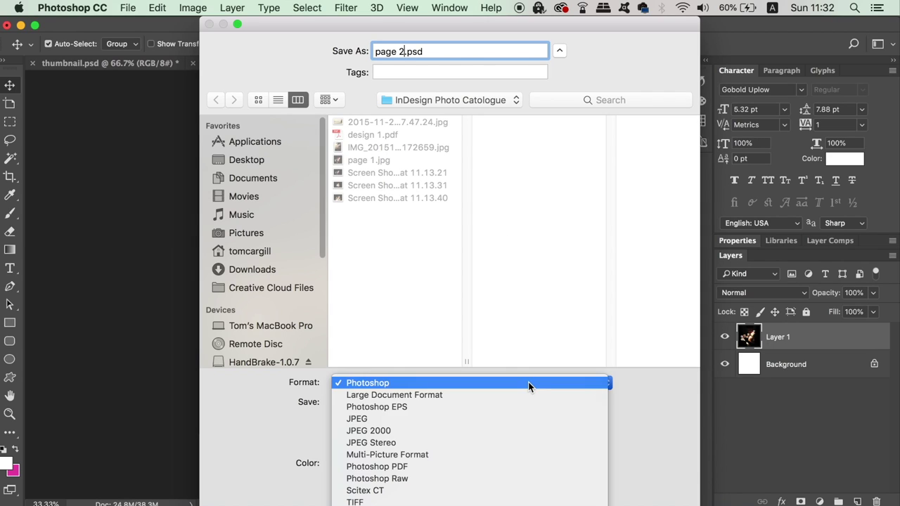
click(514, 422)
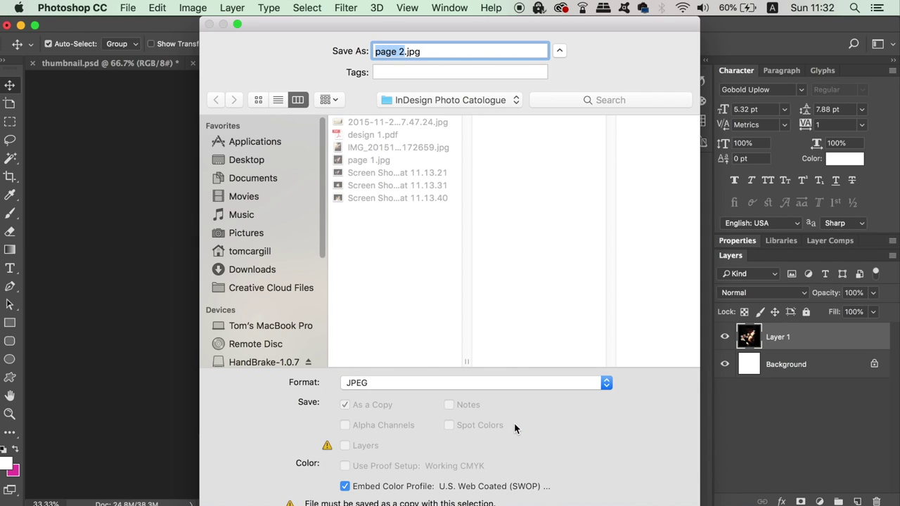
key(Return)
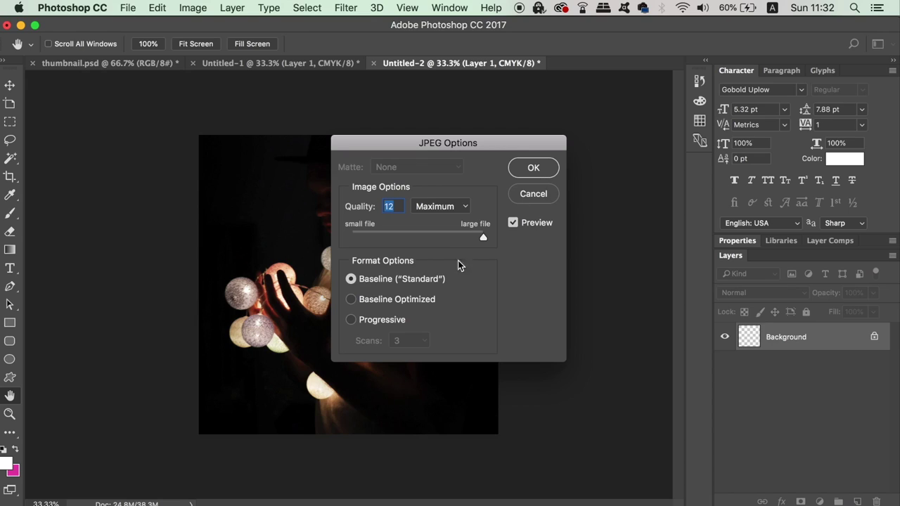
click(553, 166)
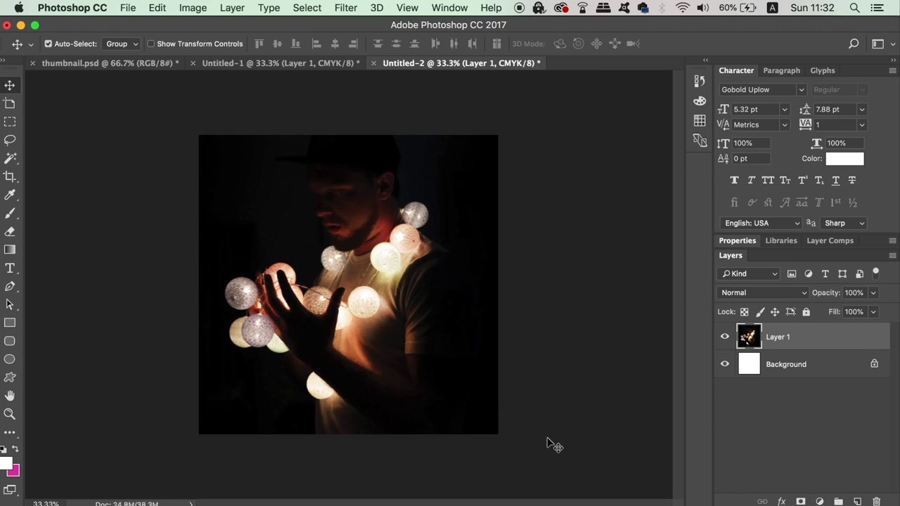
mouse_move(450, 496)
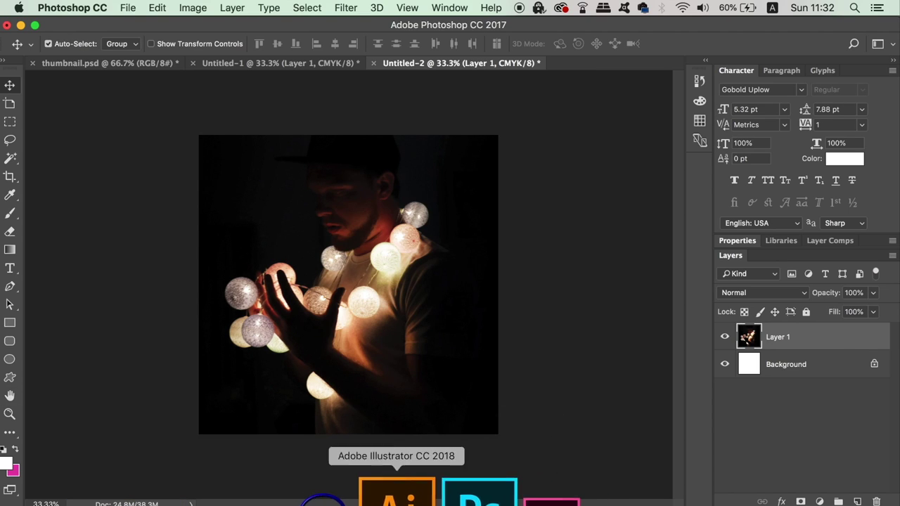
click(454, 496)
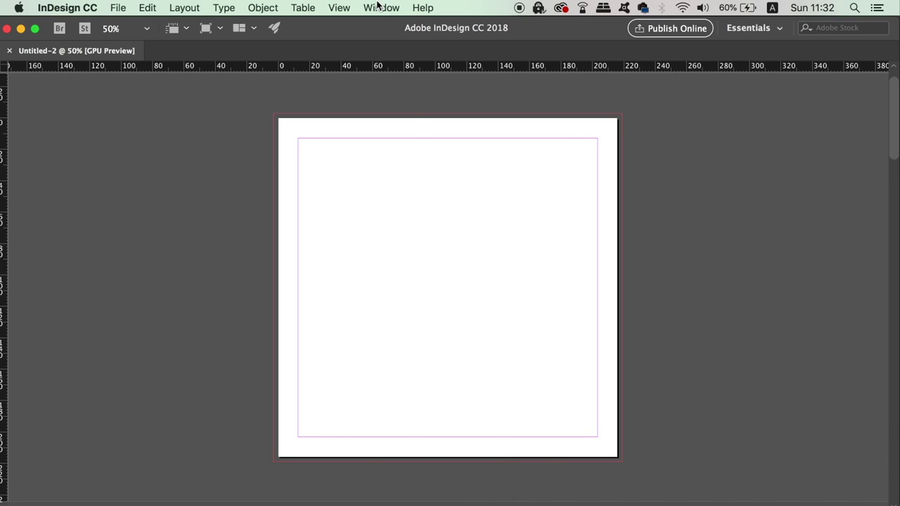
Check High Quality Display under Display Performance and show the Tools panel.
click(342, 7)
mouse_move(391, 241)
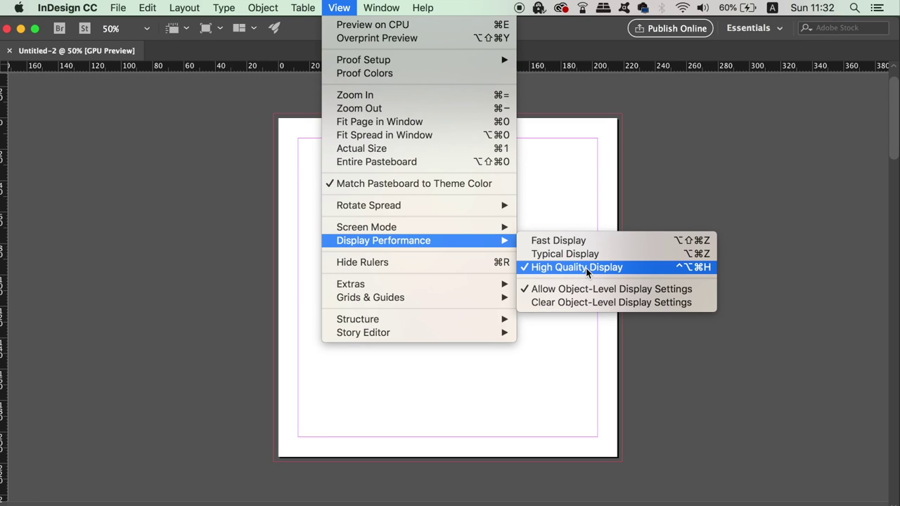
mouse_move(371, 6)
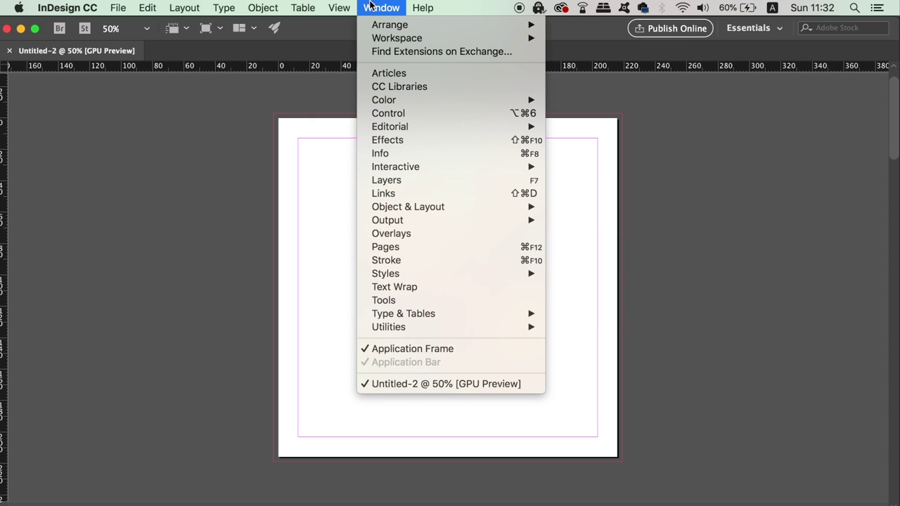
click(433, 302)
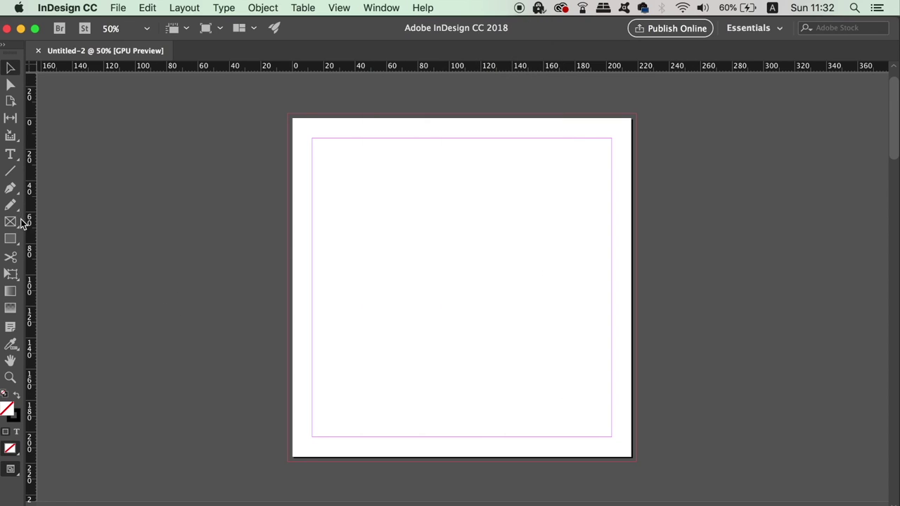
Draw a rectangle image frame over the spread's right-hand page out to the bleed.
click(12, 222)
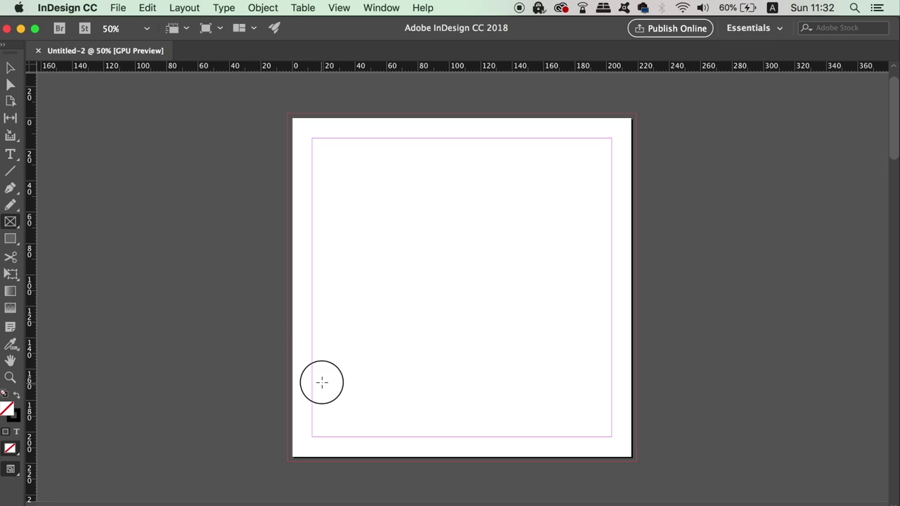
scroll(321, 382, down, 10)
scroll(321, 382, left, 6)
drag(470, 142, 448, 115)
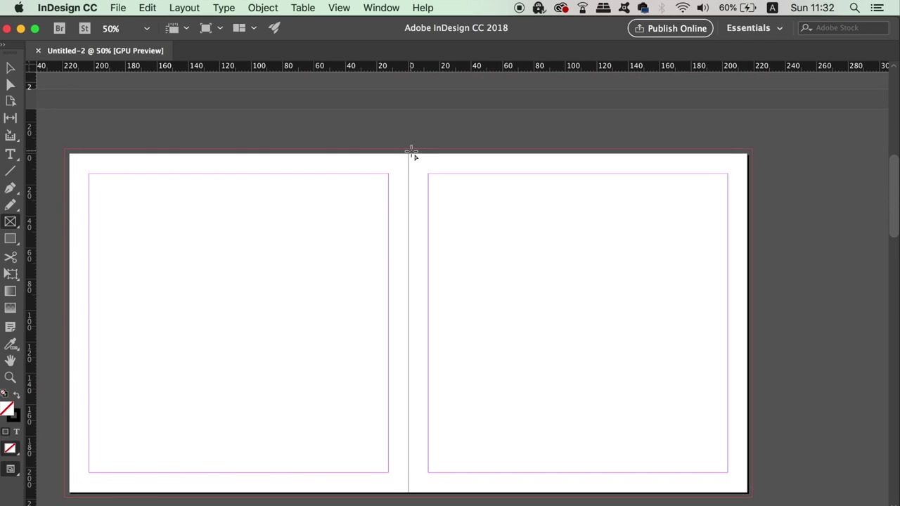
drag(409, 149, 751, 497)
Inspect the frame's edges up close, zoom back out, and switch to the Direct Selection Tool.
key(super+equal)
key(super+equal)
key(super+equal)
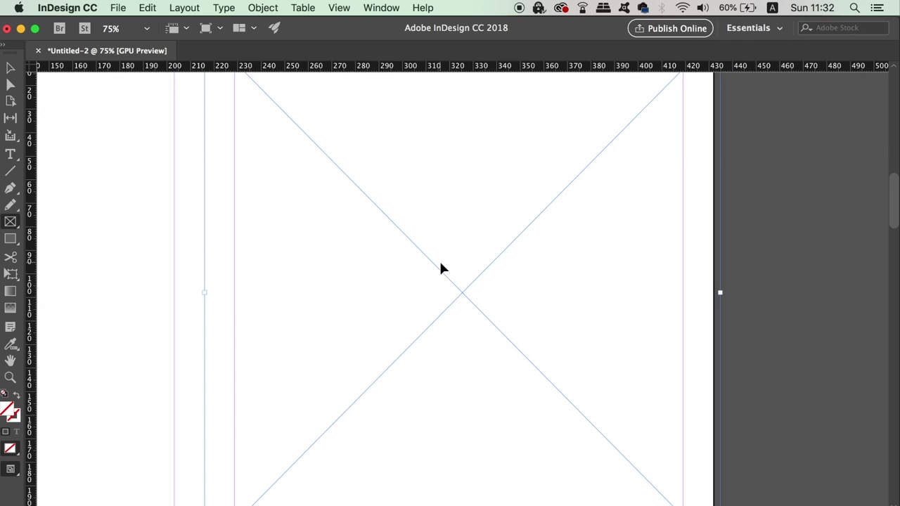
scroll(441, 263, up, 10)
scroll(441, 263, left, 5)
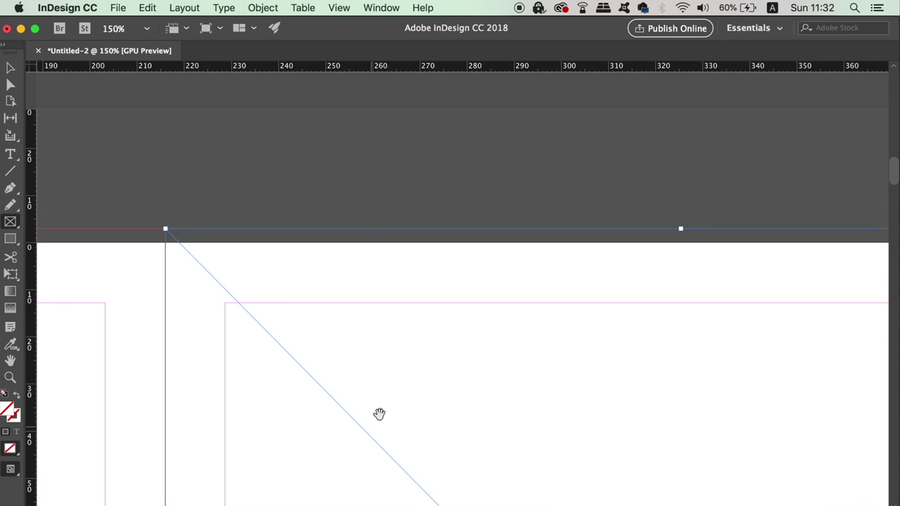
scroll(443, 279, down, 10)
scroll(442, 278, right, 5)
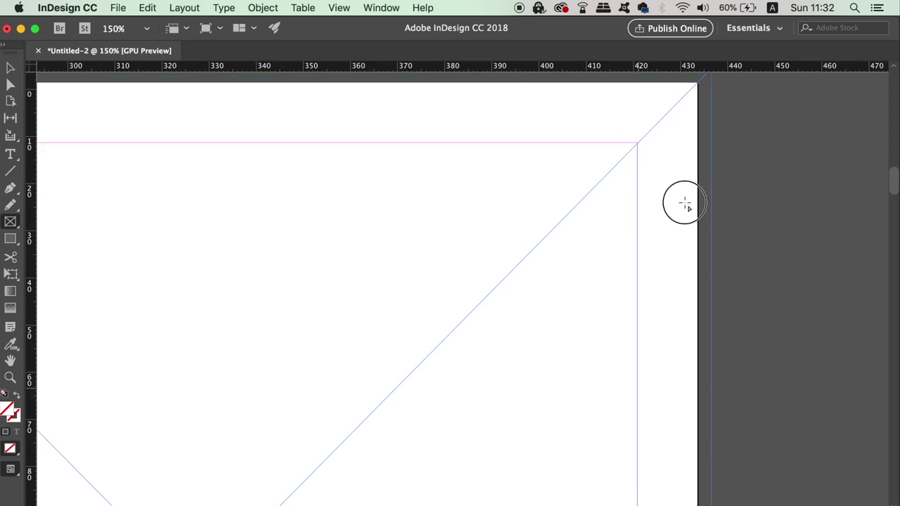
scroll(571, 227, down, 15)
scroll(571, 227, left, 5)
drag(567, 335, 502, 351)
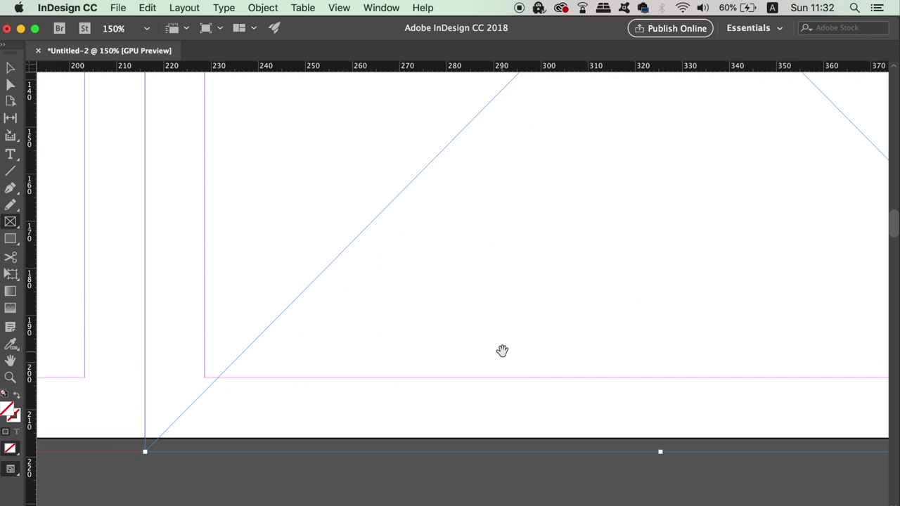
key(super+minus)
scroll(502, 357, up, 15)
key(super+minus)
key(super+minus)
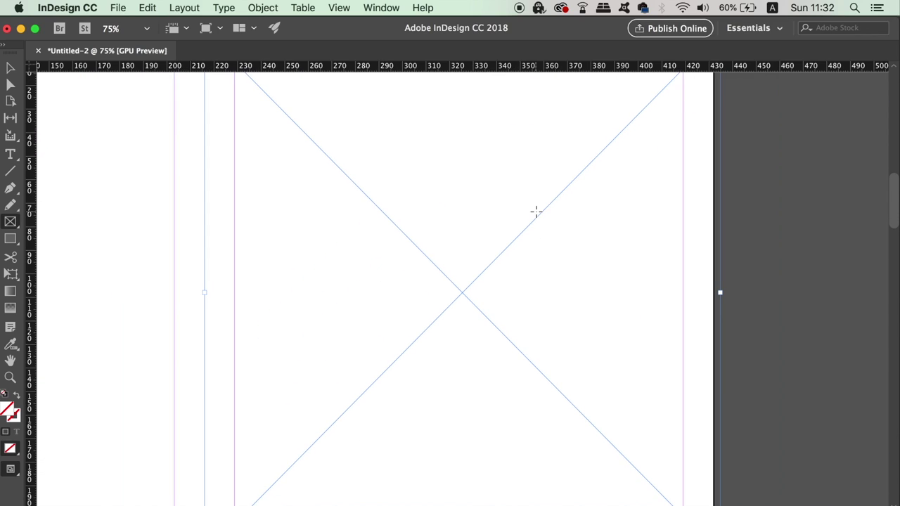
key(super+minus)
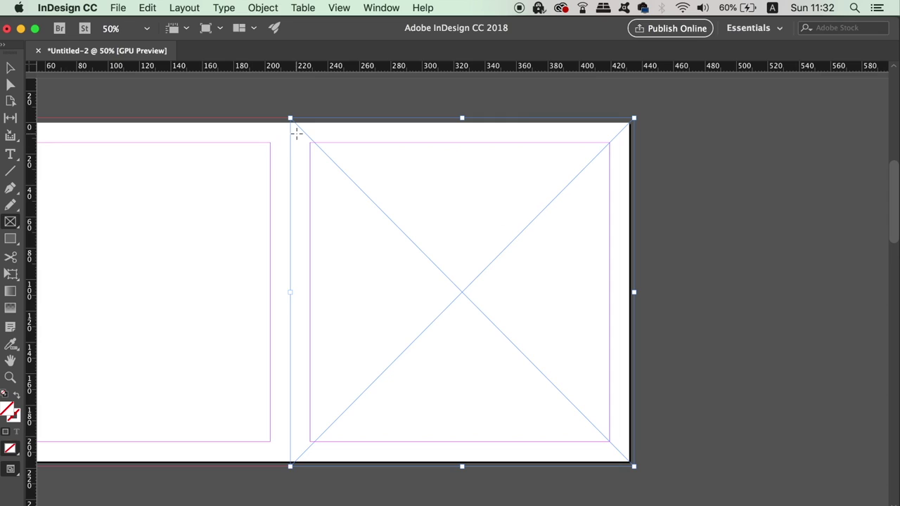
click(13, 85)
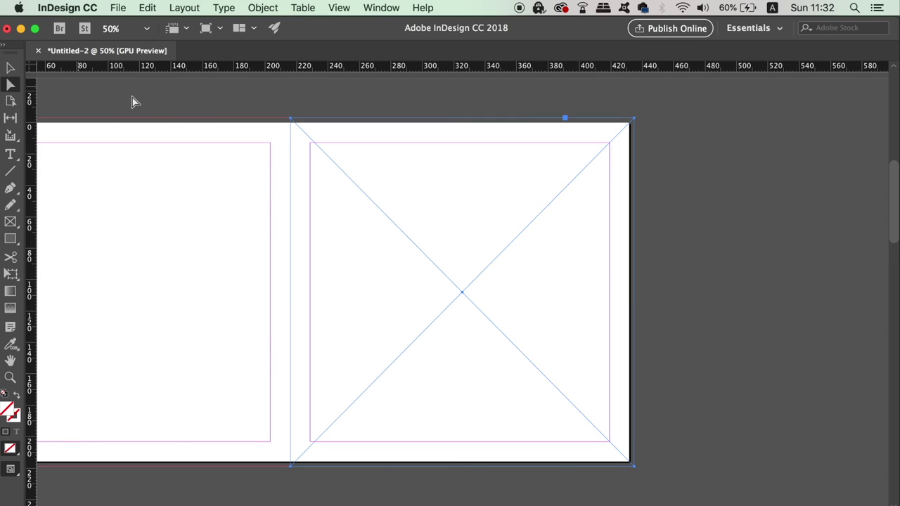
click(118, 8)
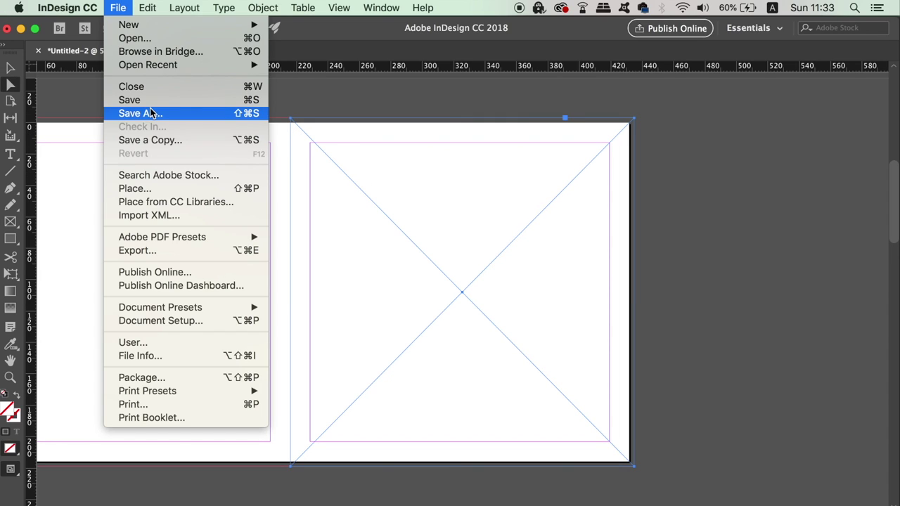
Place page 2.jpg into the selected frame.
click(164, 190)
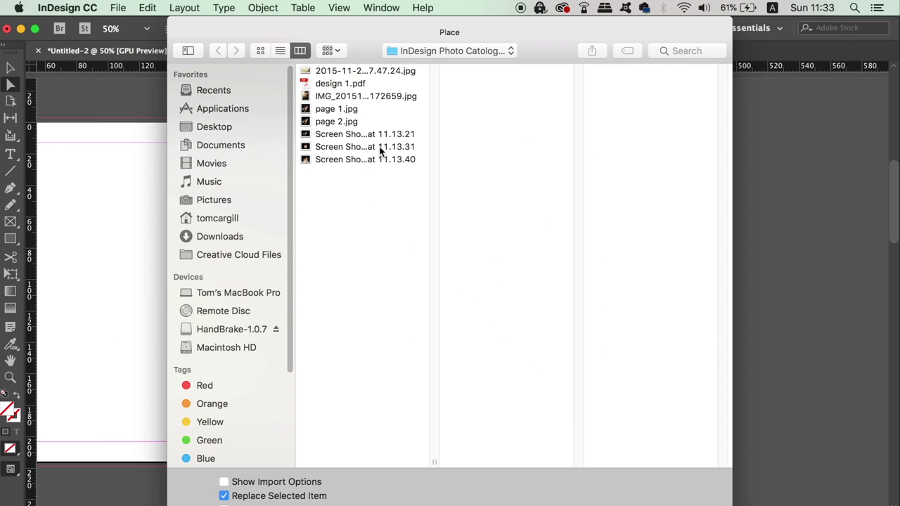
click(350, 122)
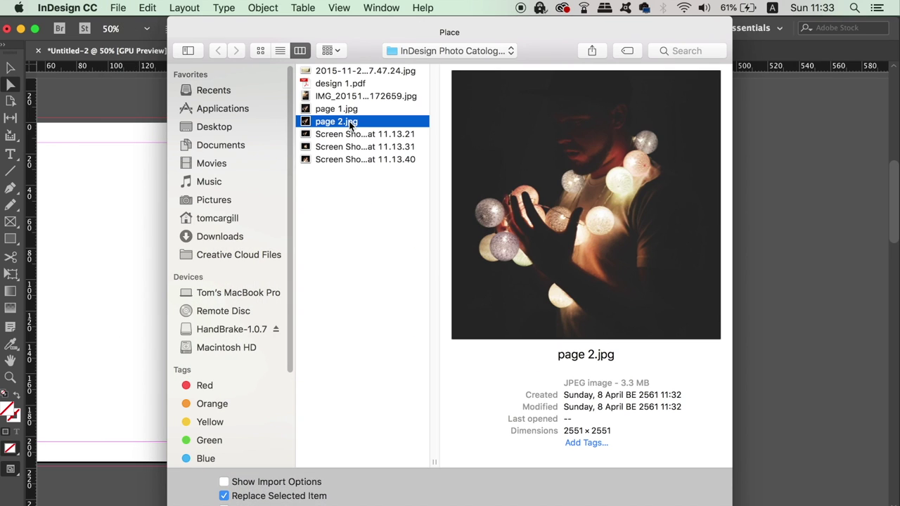
double_click(349, 121)
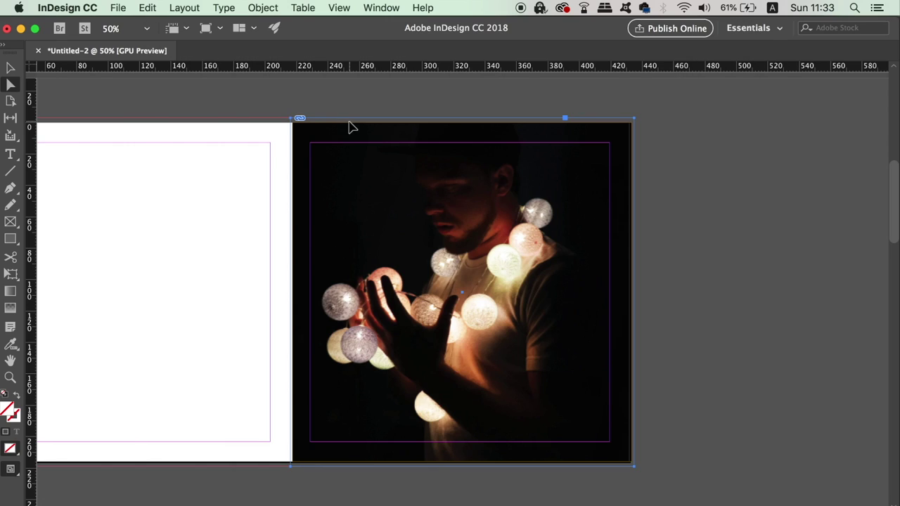
Stretch the frame corners to the bleed and make the photo fill its frame.
click(457, 195)
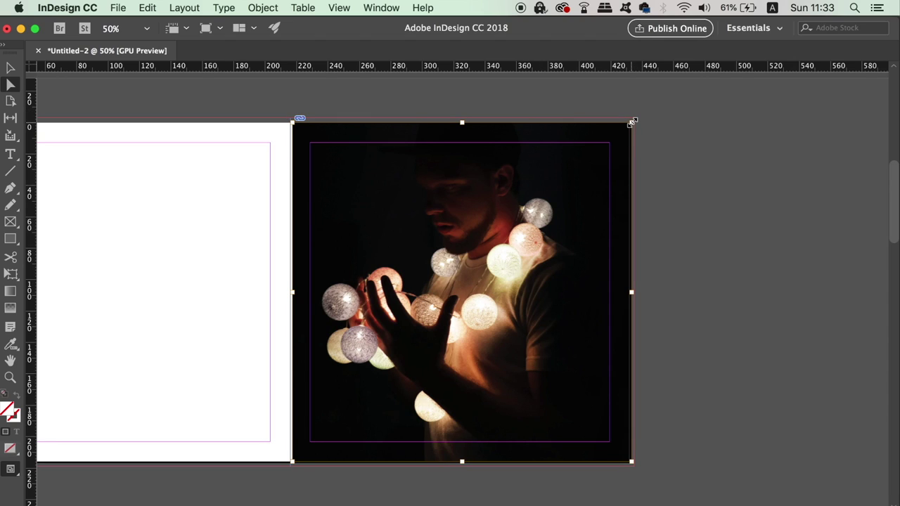
drag(632, 123, 633, 118)
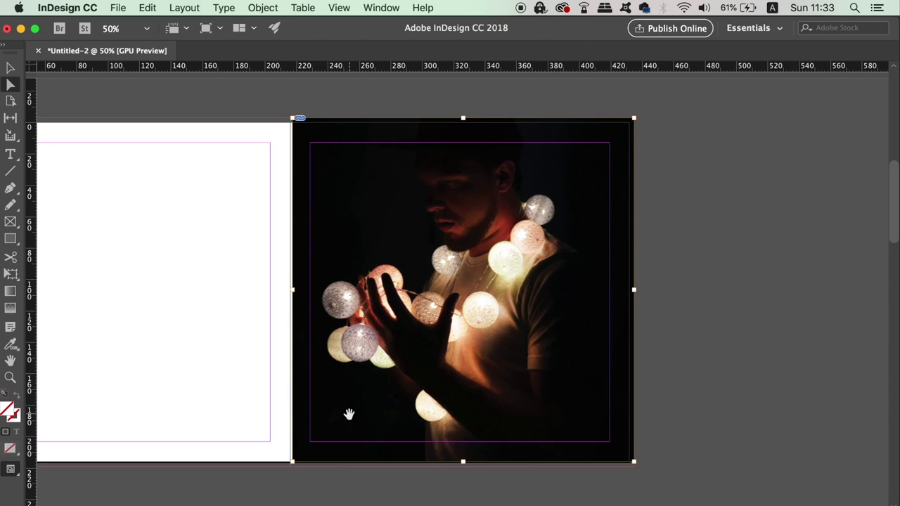
drag(293, 462, 292, 466)
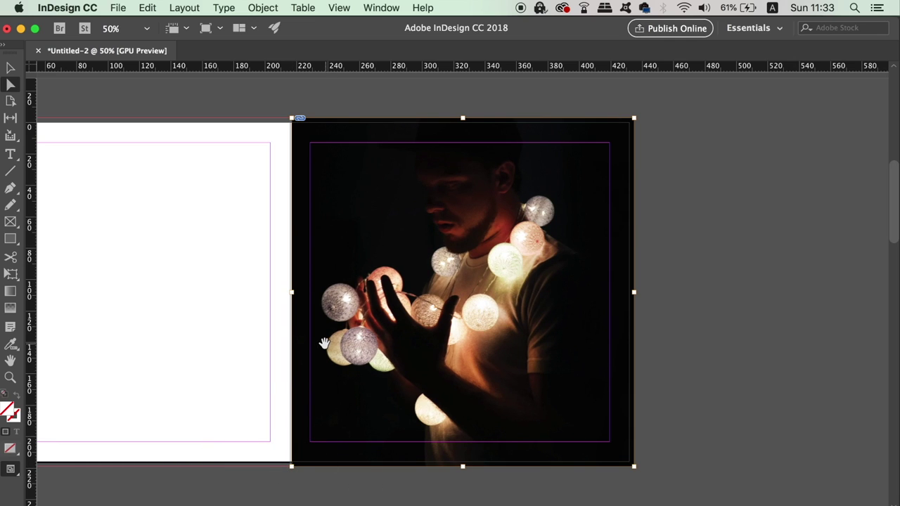
drag(292, 292, 290, 295)
click(210, 341)
key(super+1)
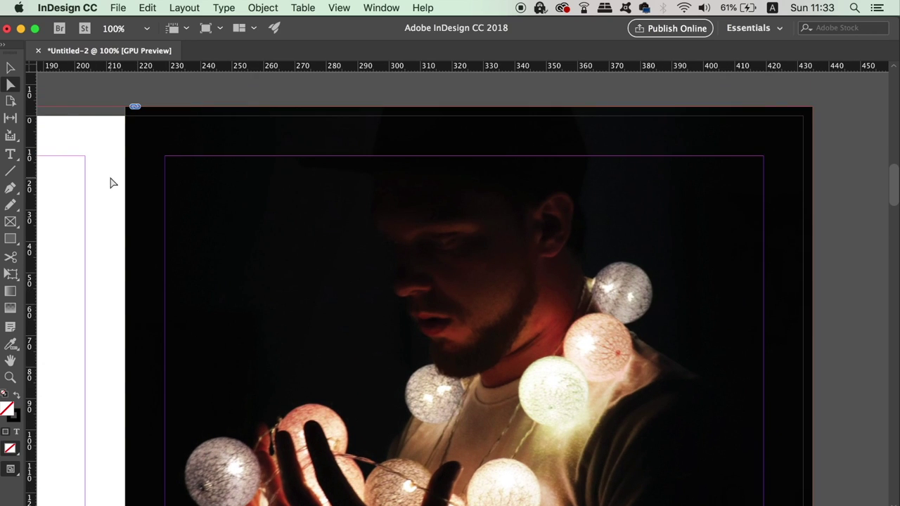
click(274, 215)
key(super+z)
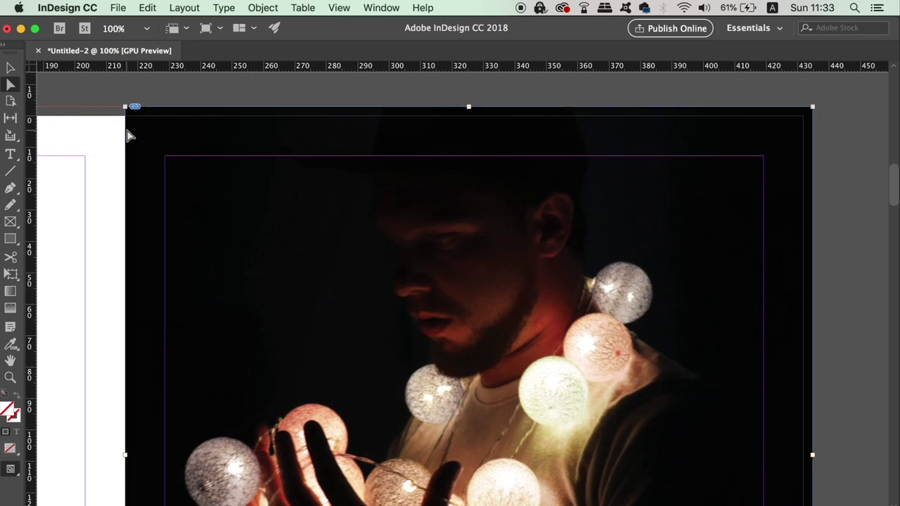
key(super+minus)
key(super+minus)
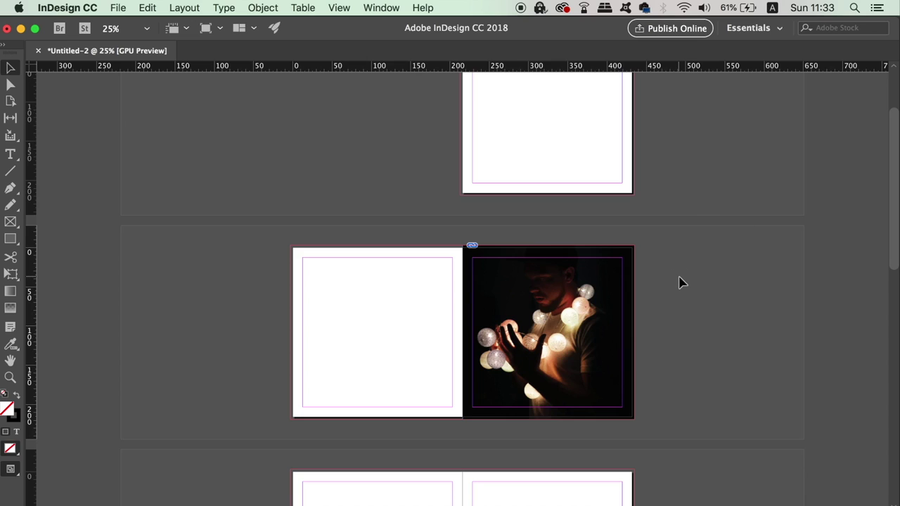
click(336, 6)
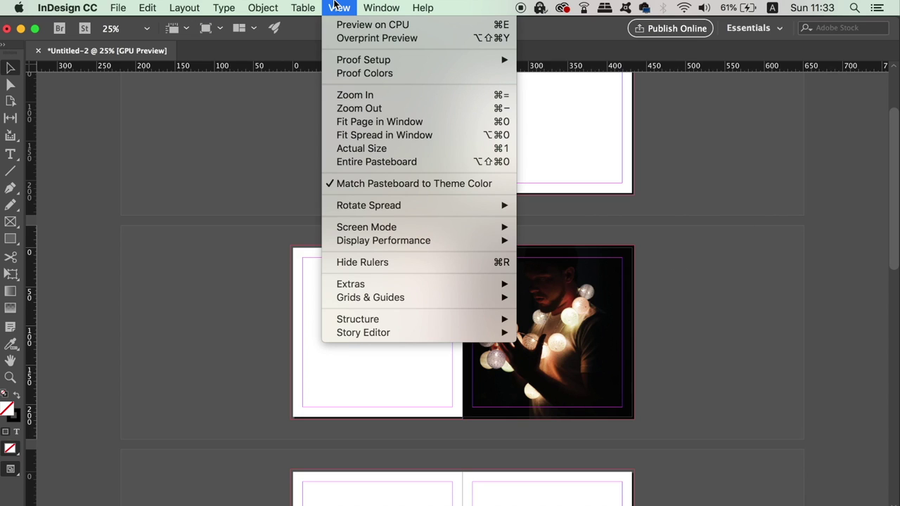
mouse_move(400, 229)
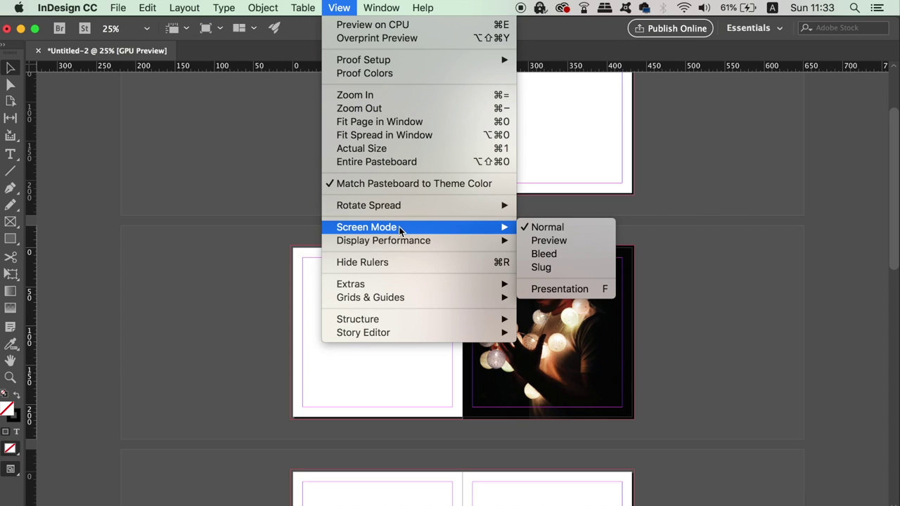
click(555, 242)
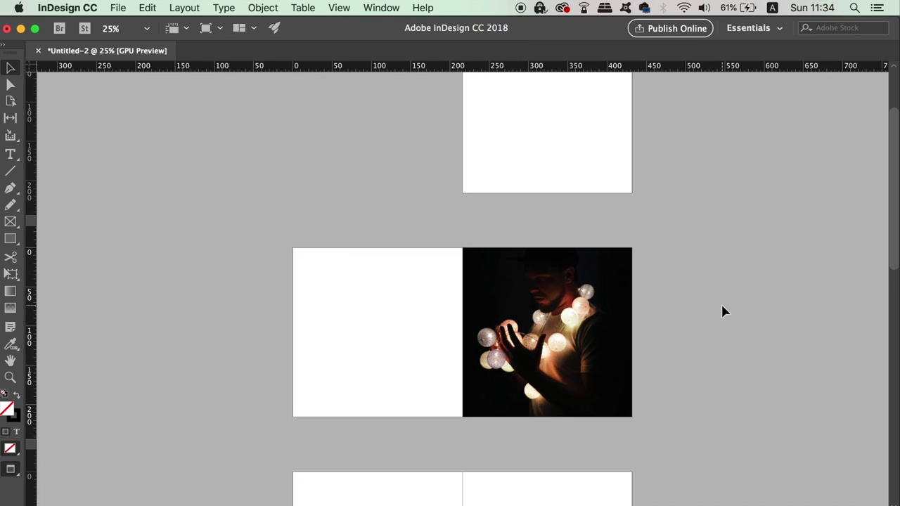
click(352, 5)
mouse_move(392, 226)
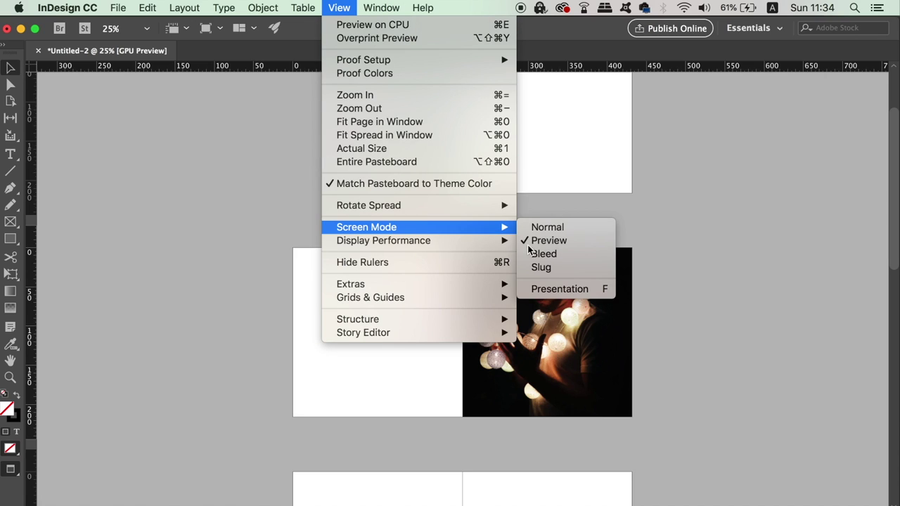
click(576, 254)
key(super+equal)
key(super+equal)
key(super+equal)
key(super+equal)
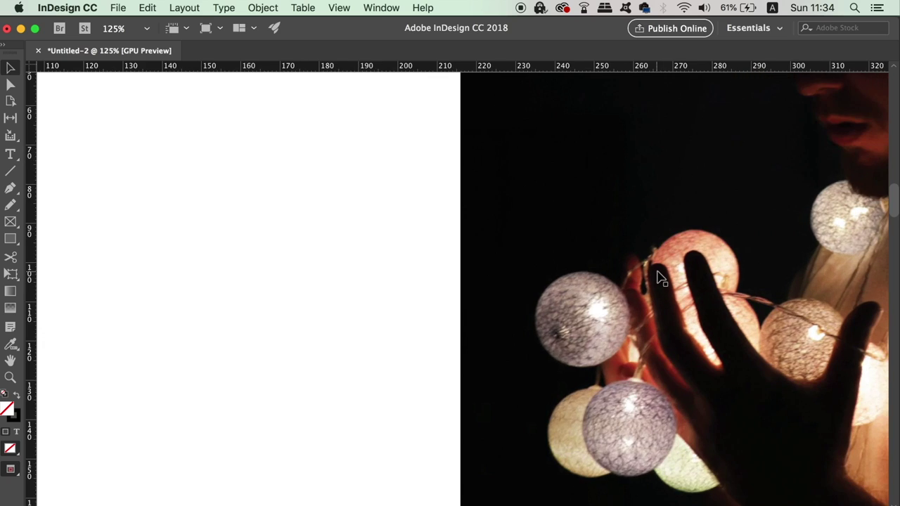
scroll(532, 239, up, 5)
scroll(450, 209, up, 2)
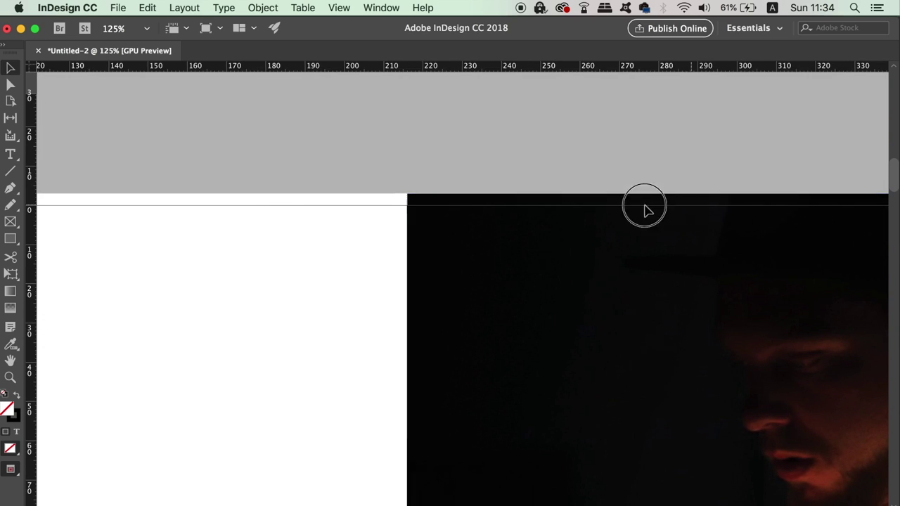
drag(642, 206, 253, 203)
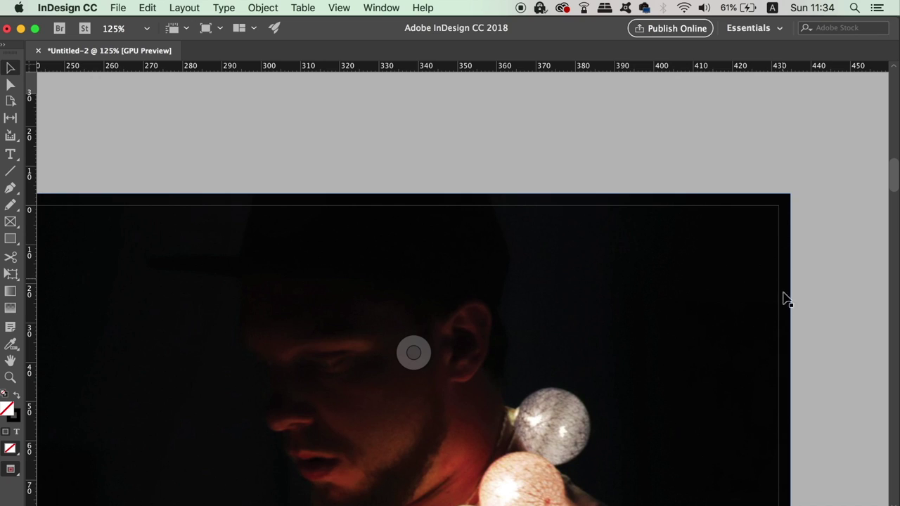
key(super+minus)
key(super+minus)
key(super+minus)
key(super+minus)
drag(752, 321, 880, 207)
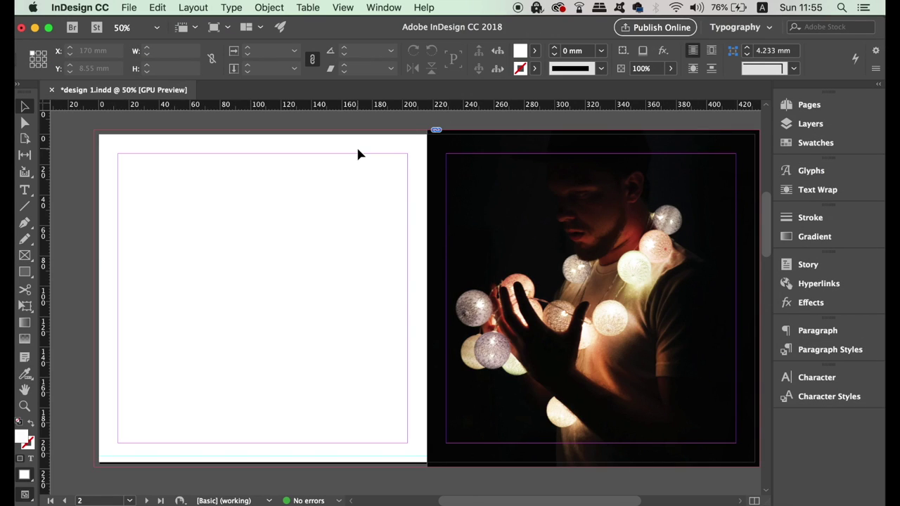
Add a new page after page 2 via Layout > Pages > Add Page.
click(336, 7)
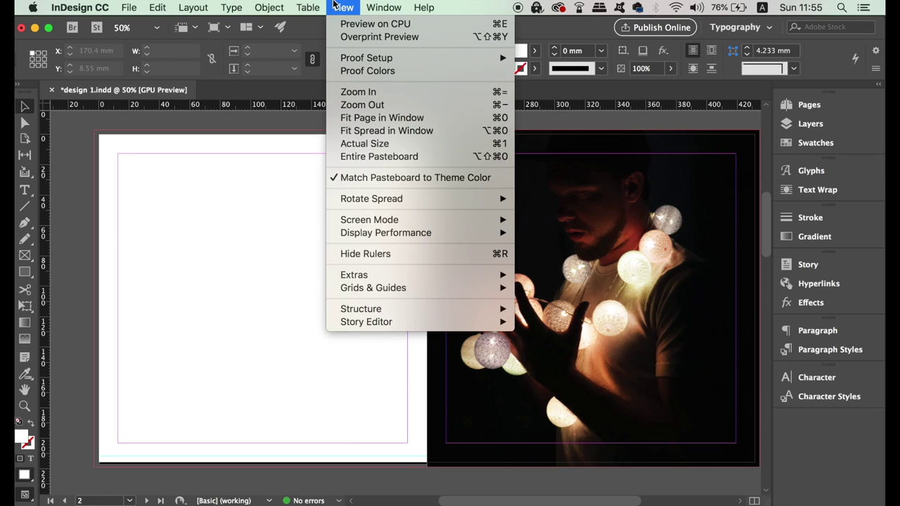
mouse_move(279, 5)
mouse_move(191, 7)
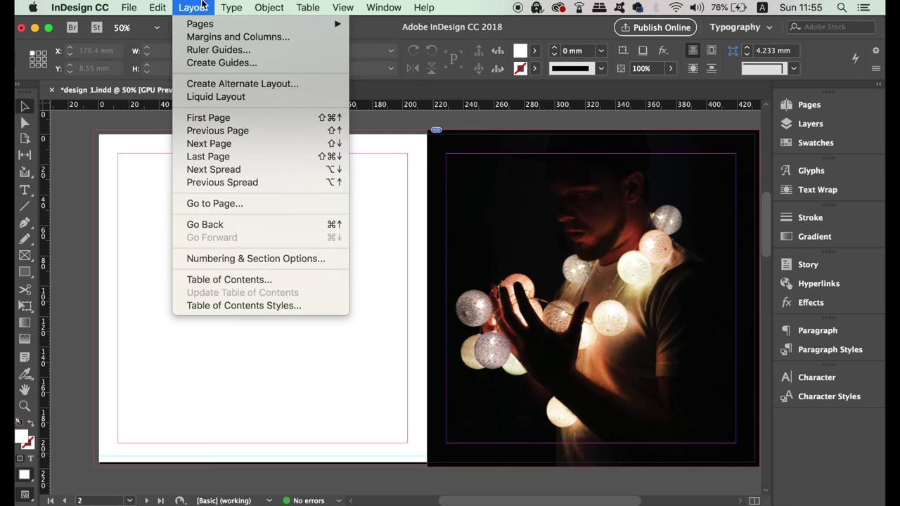
mouse_move(222, 25)
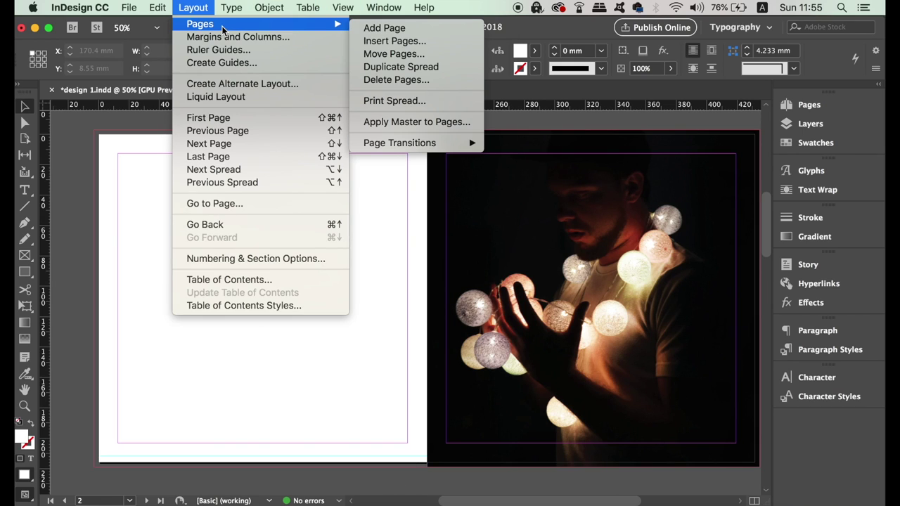
click(391, 29)
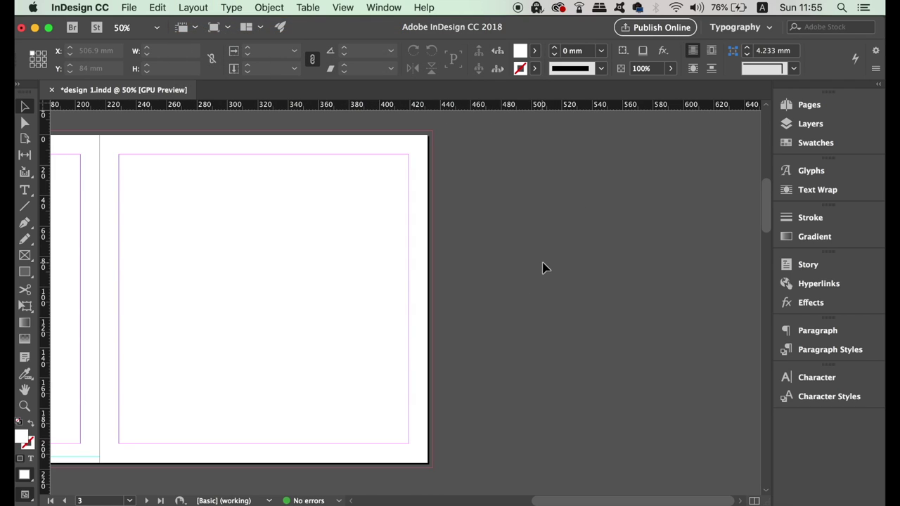
Move the string-lights photo frame onto the right-hand page of spread 2-3.
key(super+minus)
key(super+minus)
drag(508, 321, 504, 197)
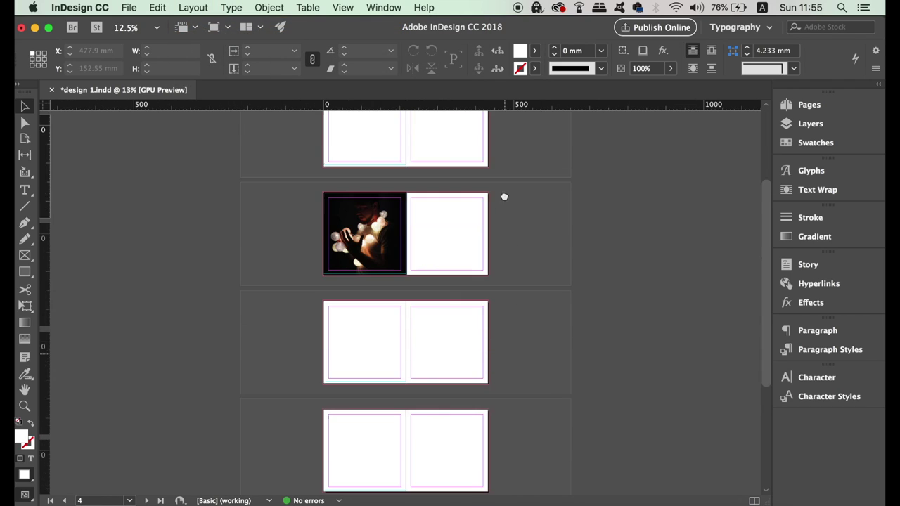
drag(485, 453, 482, 291)
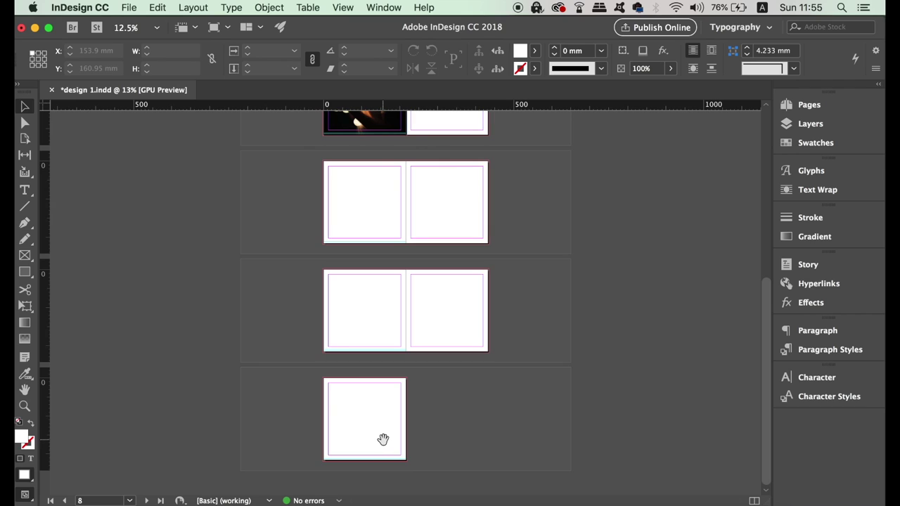
scroll(508, 371, up, 8)
click(555, 392)
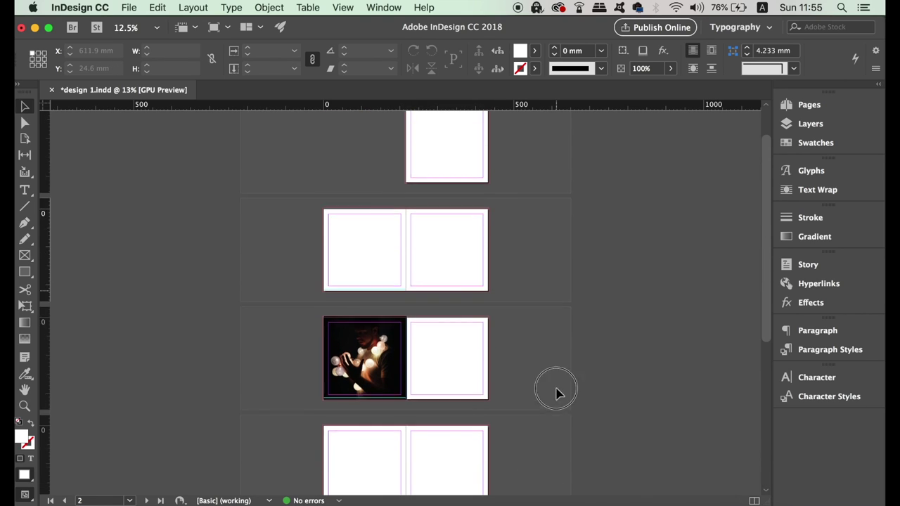
scroll(555, 393, up, 2)
drag(366, 383, 464, 287)
key(super+equal)
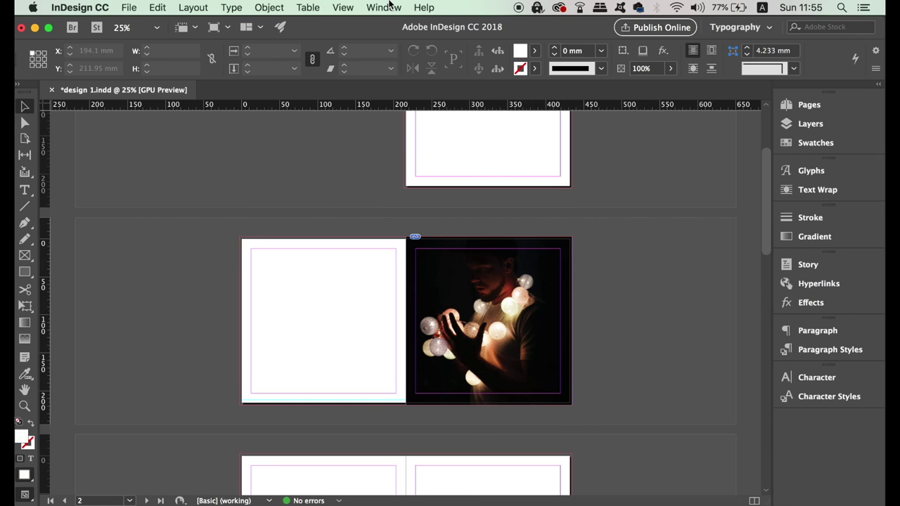
Show the Pages panel and double-click A-Master to edit the master spread.
click(386, 7)
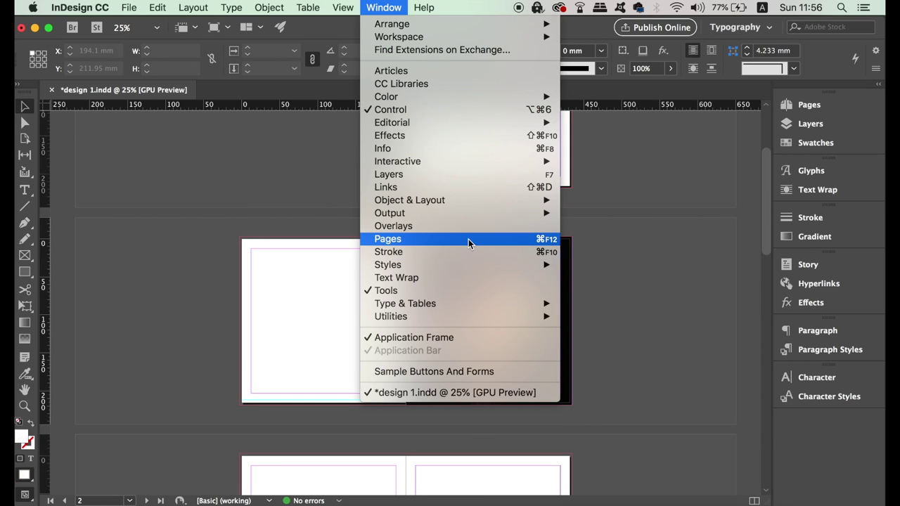
click(821, 104)
click(811, 106)
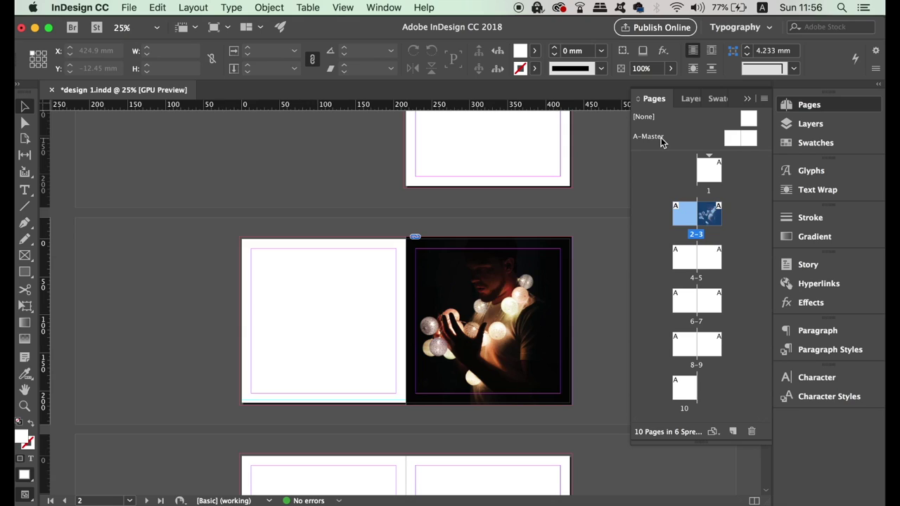
double_click(731, 140)
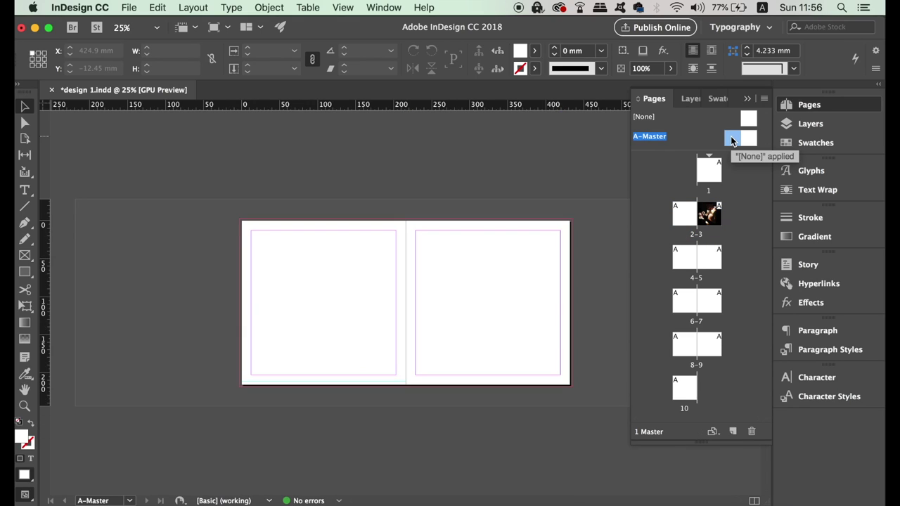
key(super+equal)
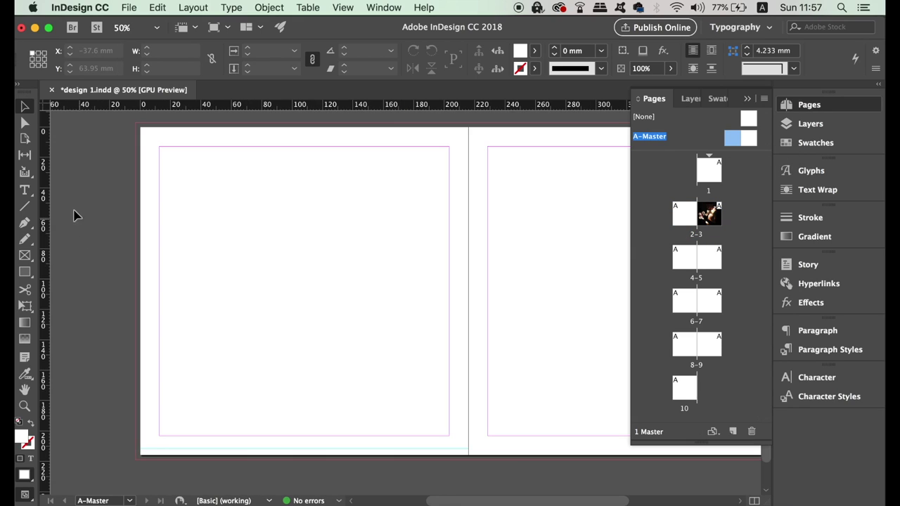
Draw a small text frame at the left master's bottom-left margin and insert the Current Page Number marker.
click(28, 191)
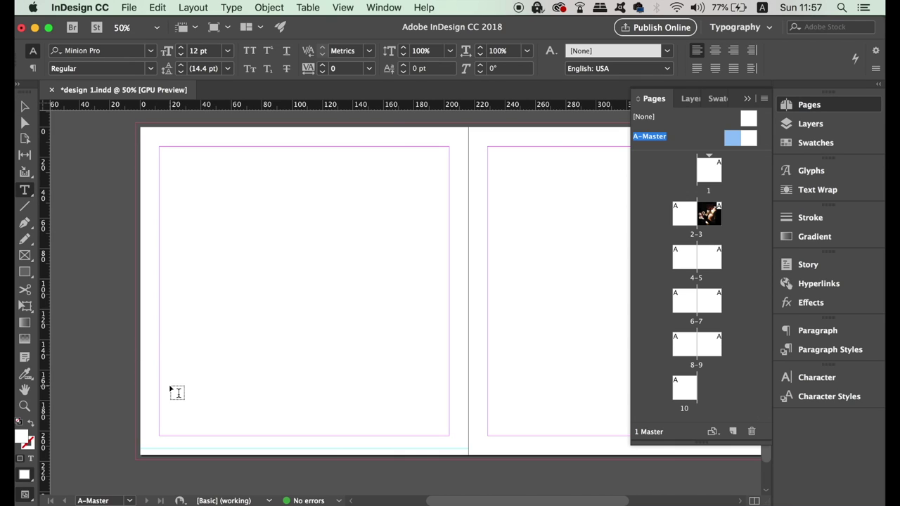
drag(160, 412, 216, 439)
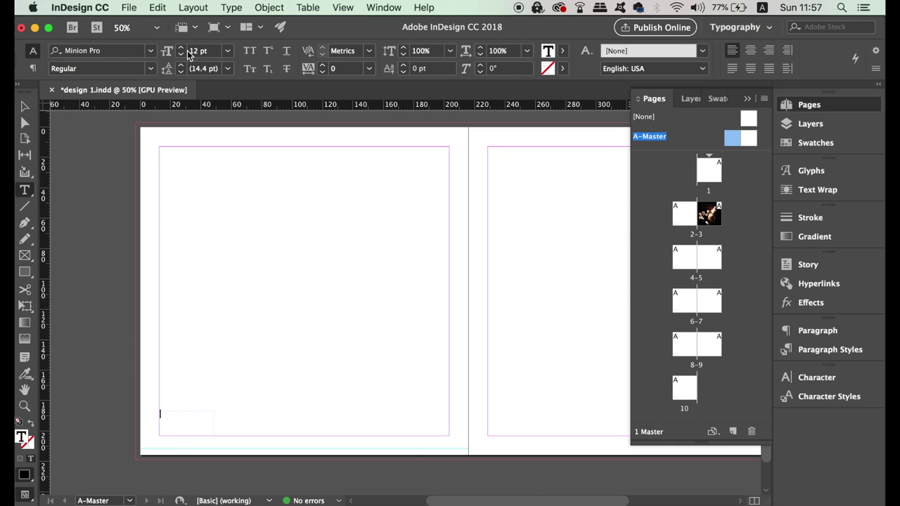
click(231, 7)
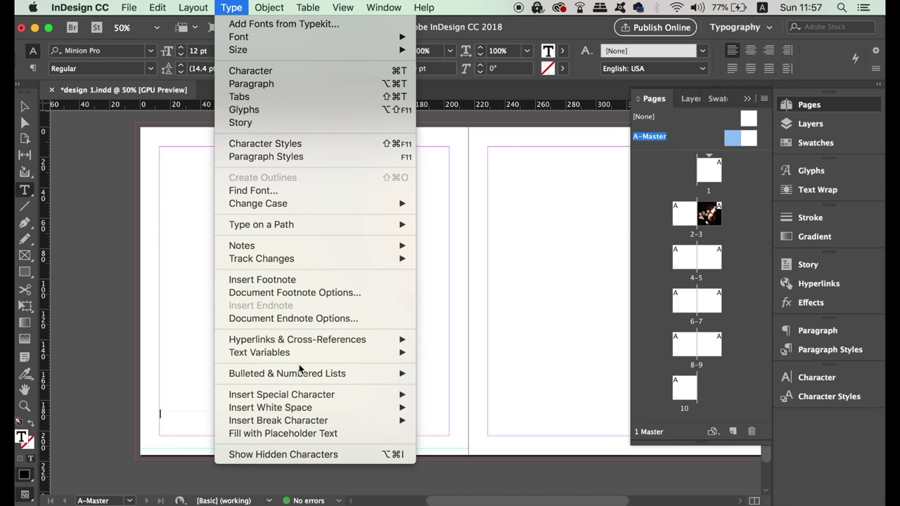
mouse_move(303, 410)
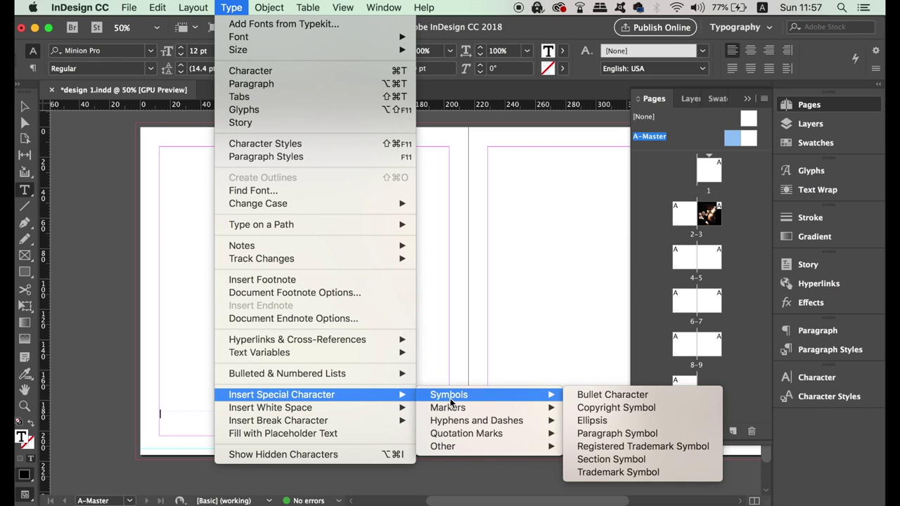
mouse_move(504, 410)
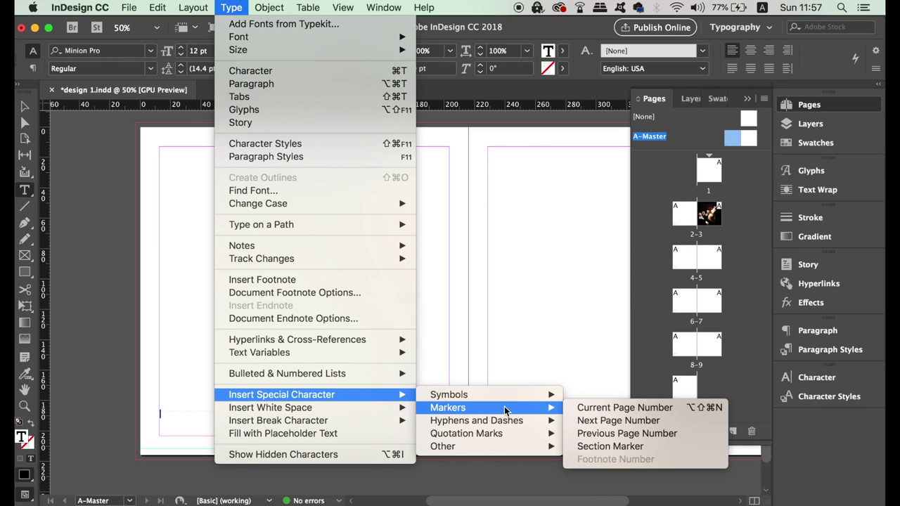
click(641, 410)
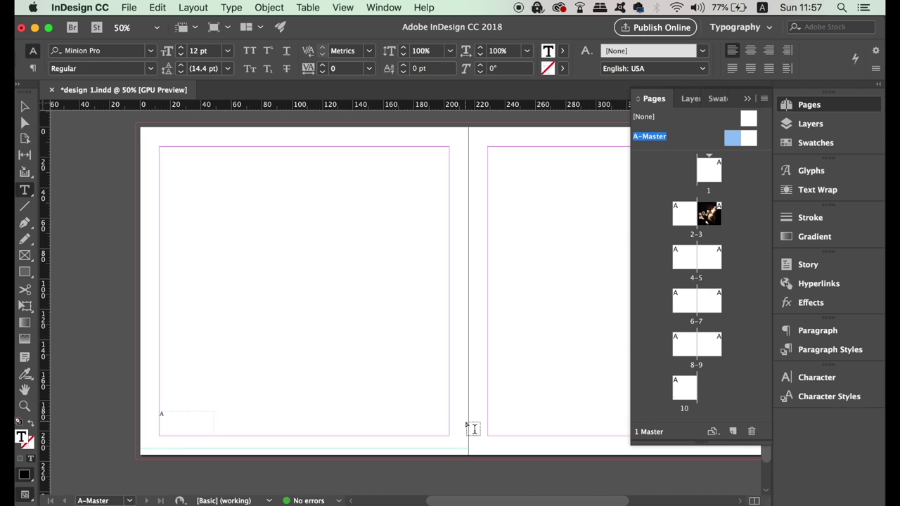
key(super+equal)
key(super+equal)
key(super+equal)
key(super+equal)
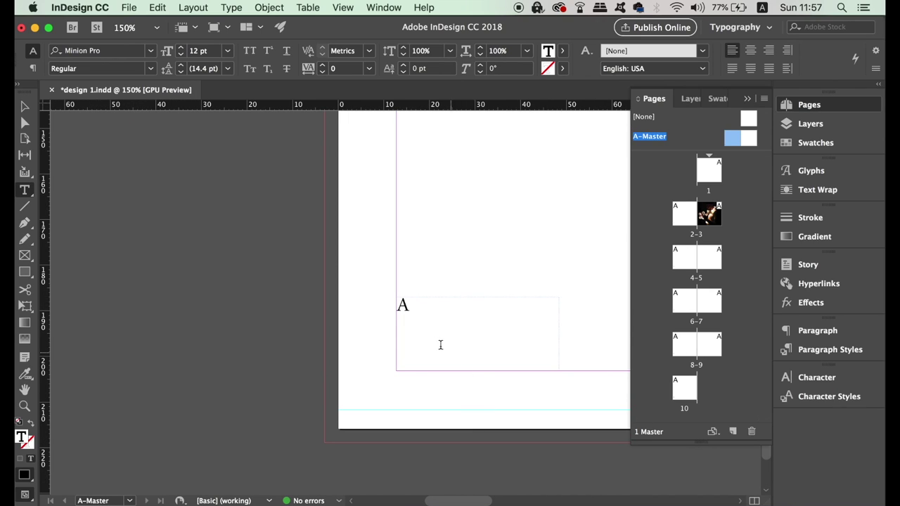
double_click(397, 305)
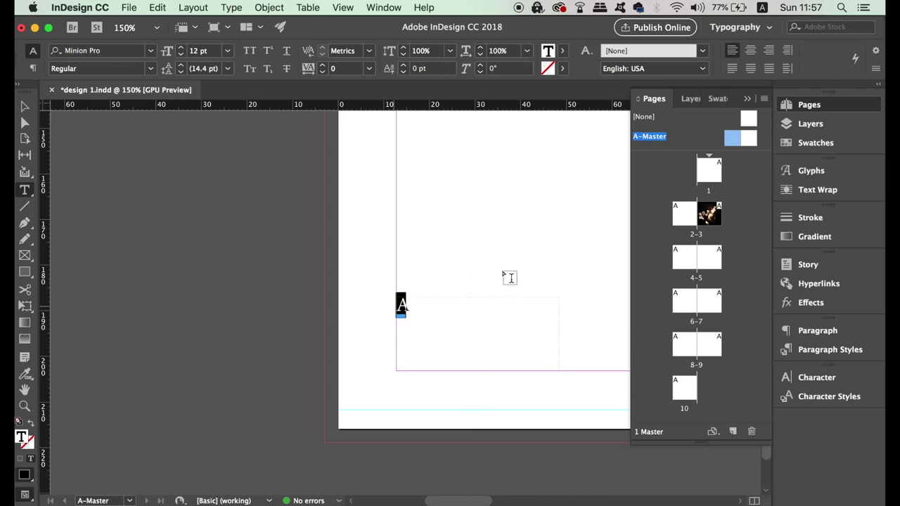
Format the 'A' page-number marker in Lemon/Milk at 20 pt, then select its frame.
key(super+t)
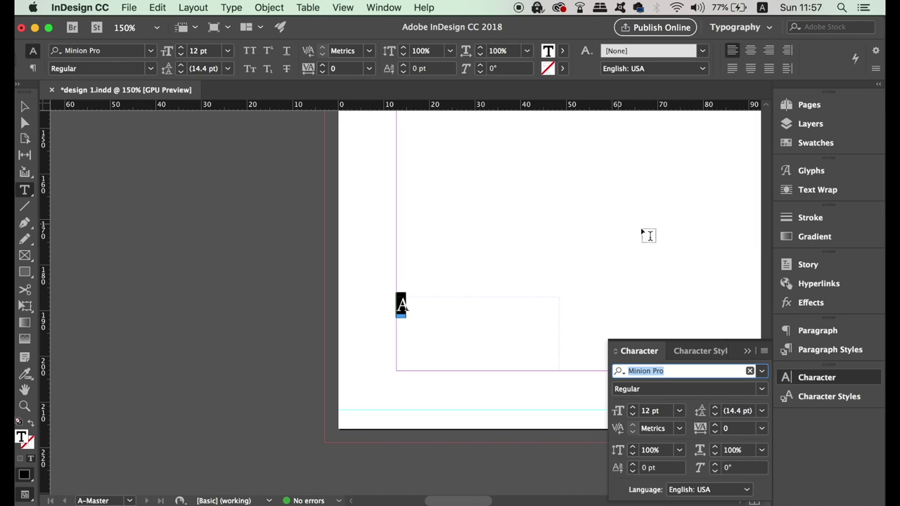
click(761, 371)
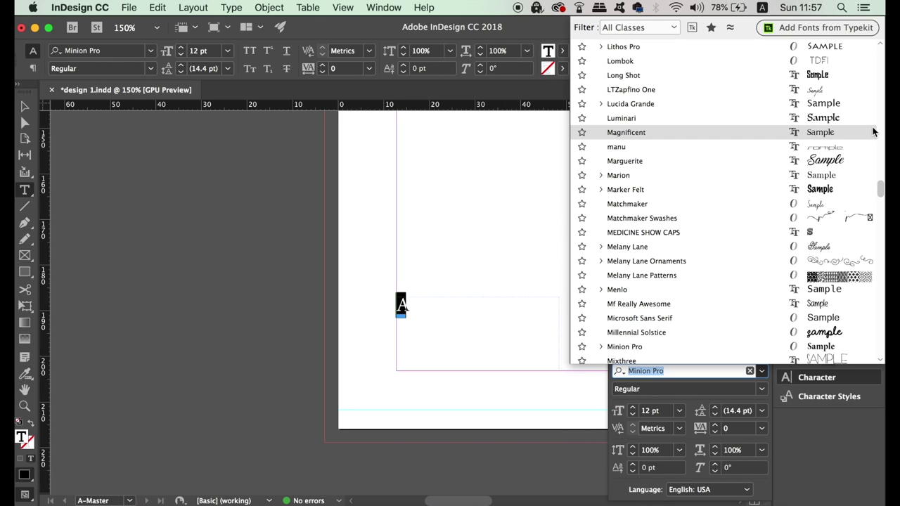
scroll(882, 204, up, 20)
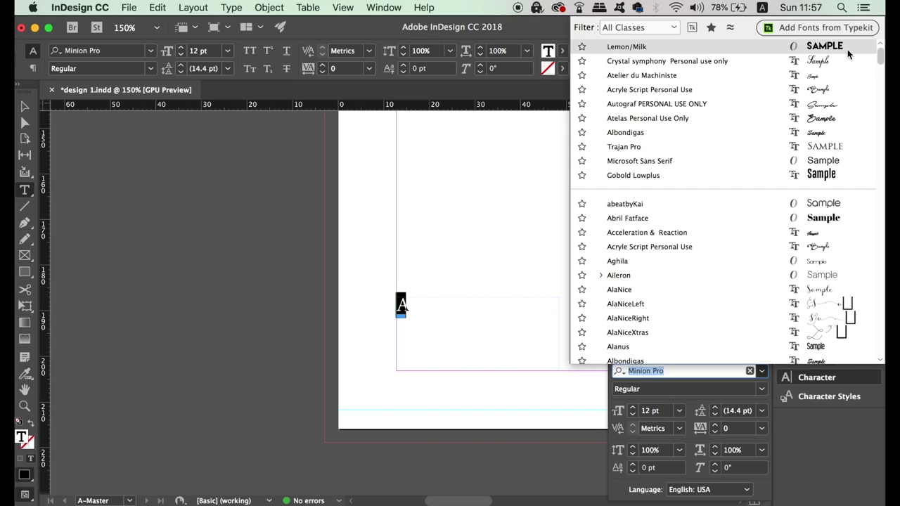
click(848, 48)
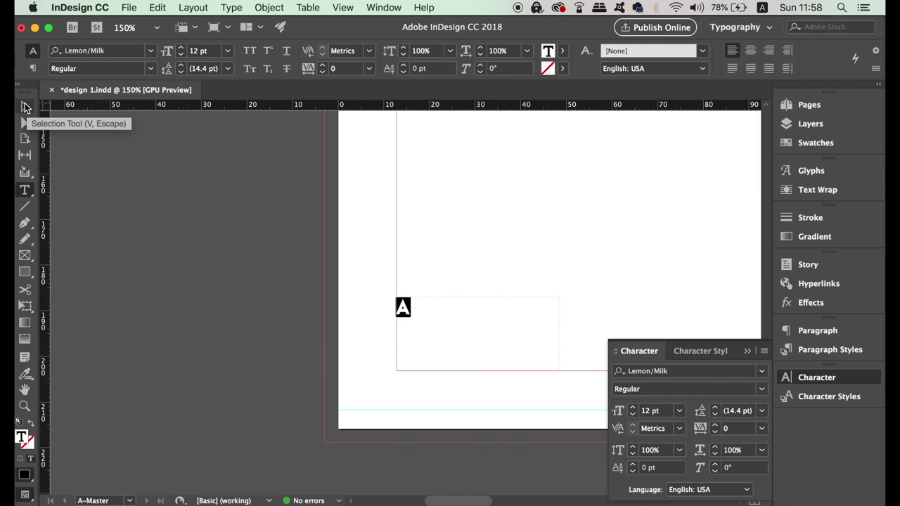
click(25, 106)
click(421, 313)
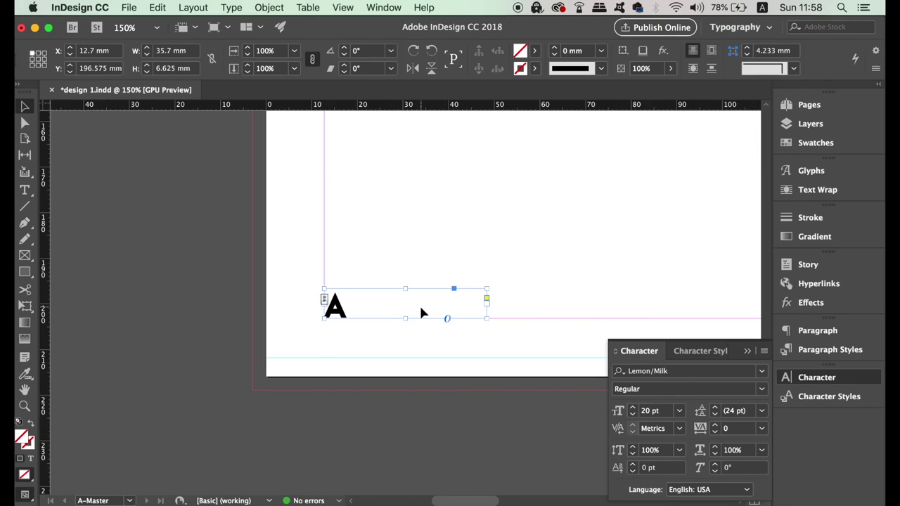
key(super+minus)
key(super+minus)
key(super+minus)
key(super+equal)
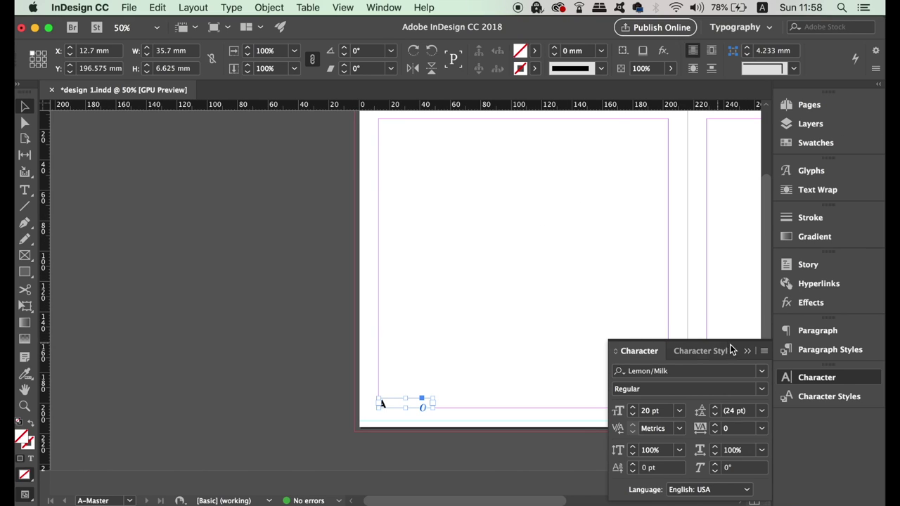
Apply A-Master to page 2 in the Pages panel.
click(747, 350)
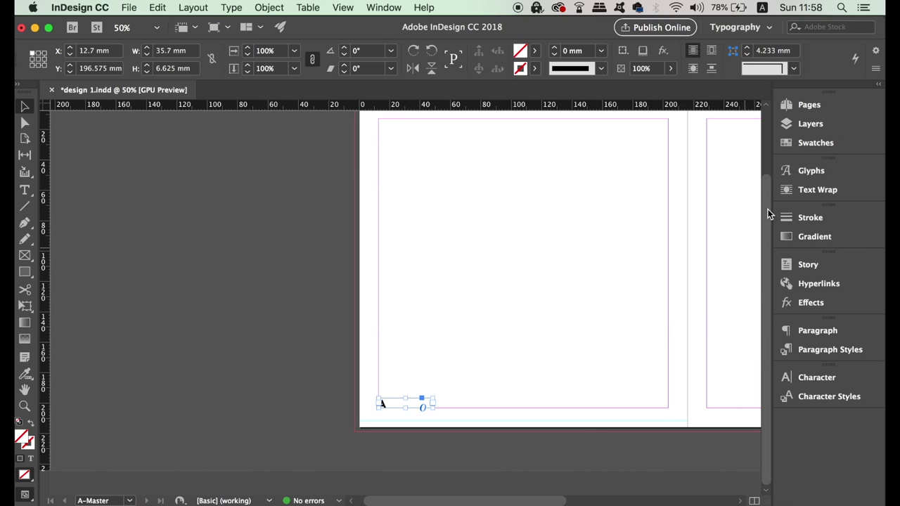
click(808, 106)
drag(786, 204, 685, 214)
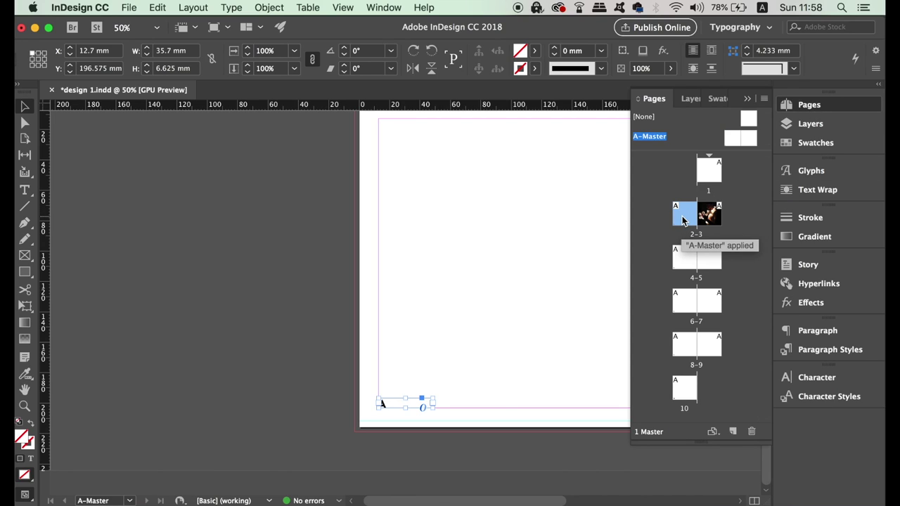
Check the page numbers on pages 2, 4, 6 and 8, then return to the A-Master spread.
double_click(682, 218)
double_click(681, 259)
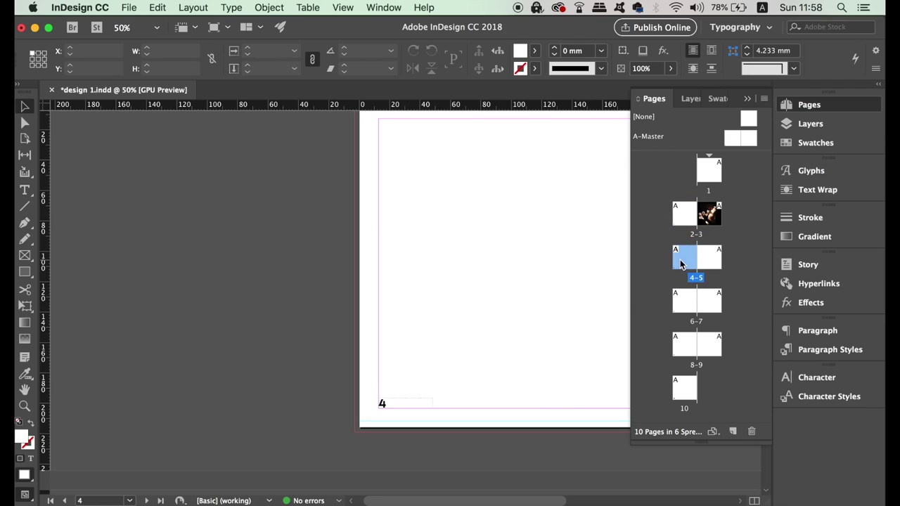
double_click(683, 303)
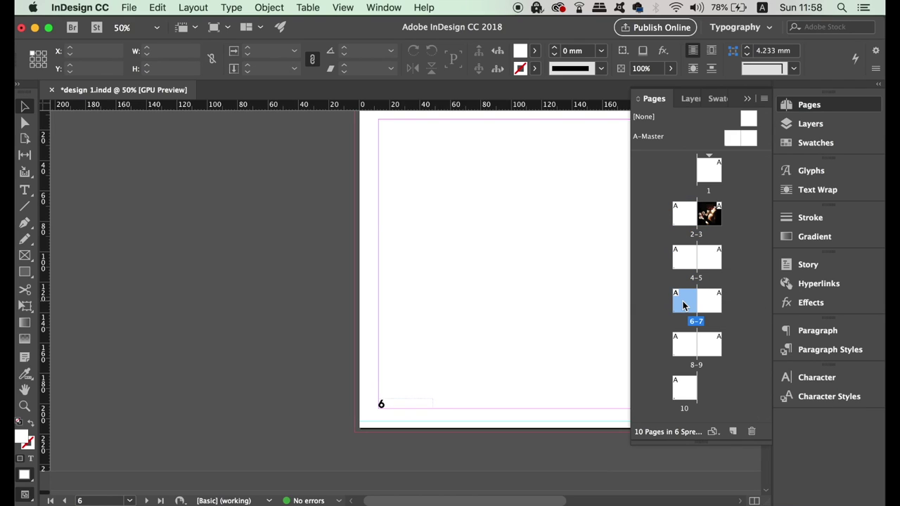
double_click(681, 342)
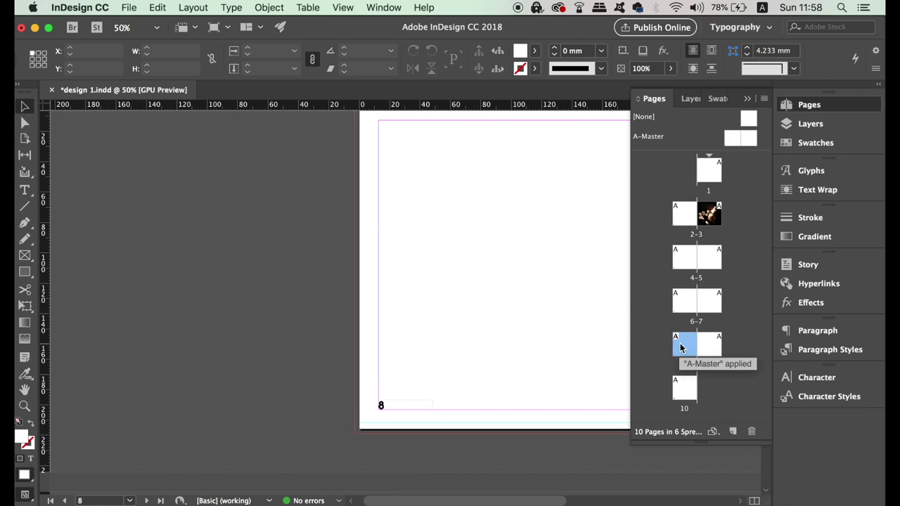
double_click(710, 258)
drag(506, 311, 609, 310)
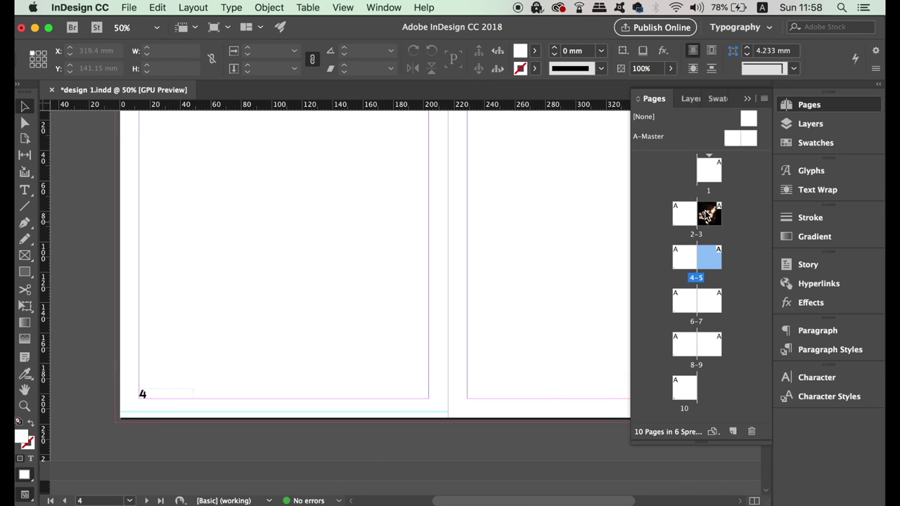
double_click(731, 140)
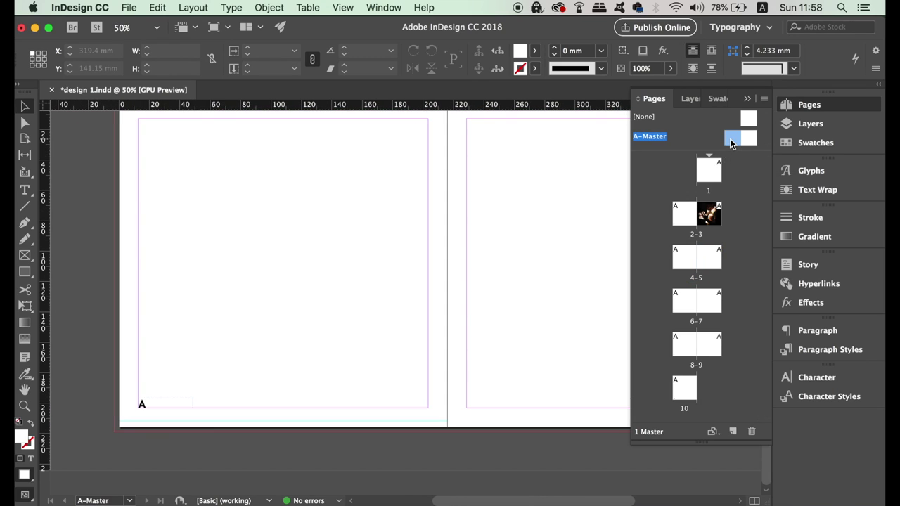
Alt-drag a copy of the page-number frame onto the right master page and right-align its marker.
drag(339, 345, 344, 406)
alt+click(118, 470)
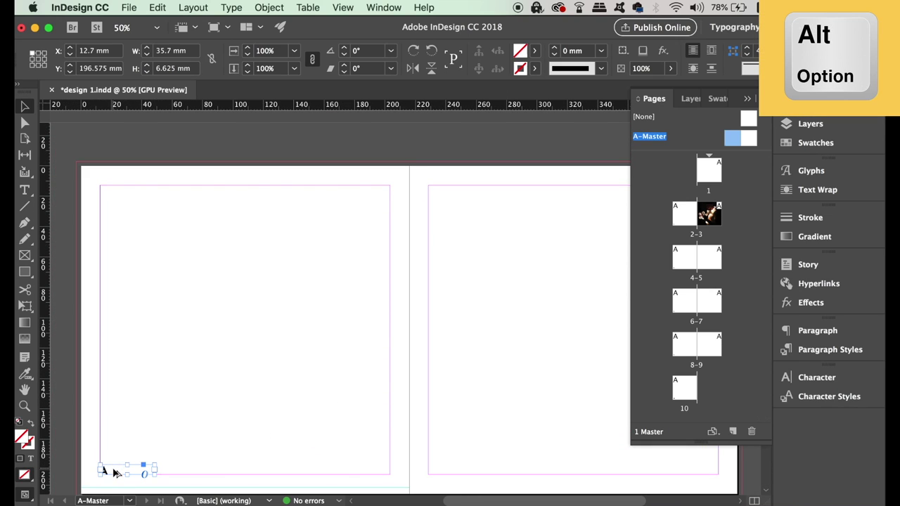
drag(117, 470, 654, 469)
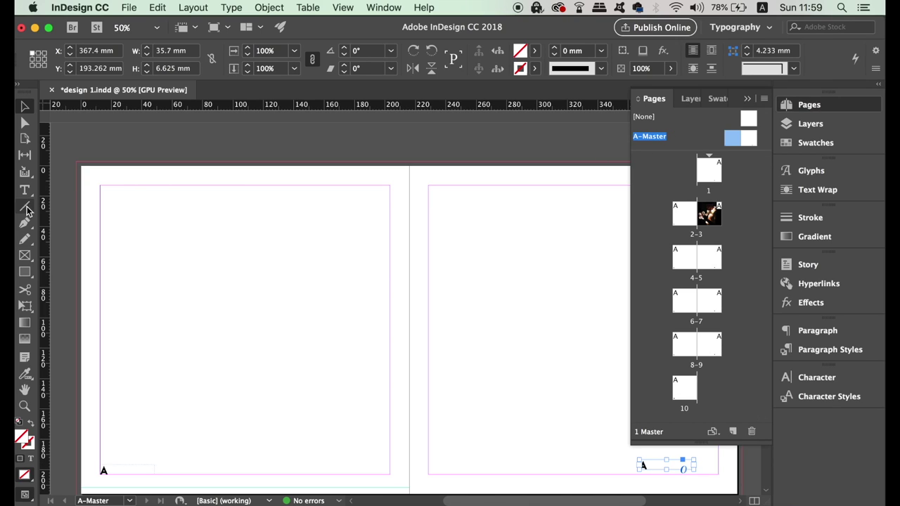
key(t)
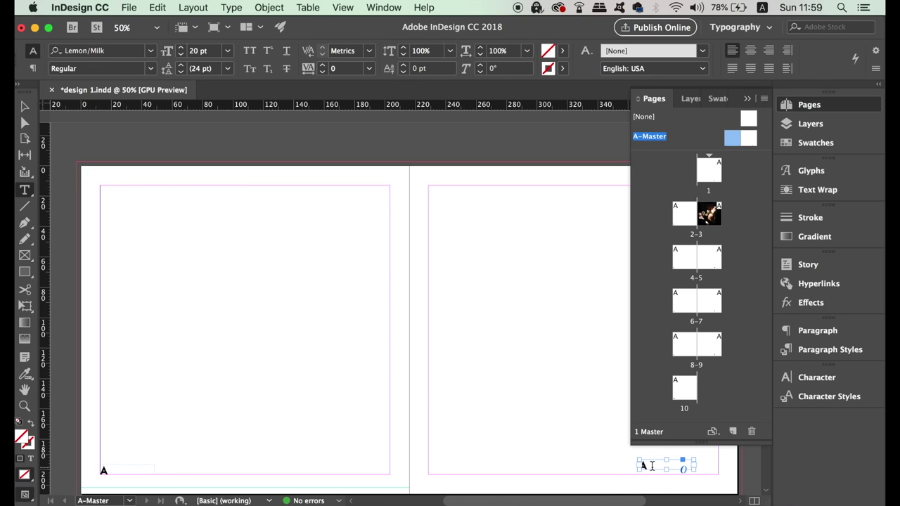
double_click(651, 465)
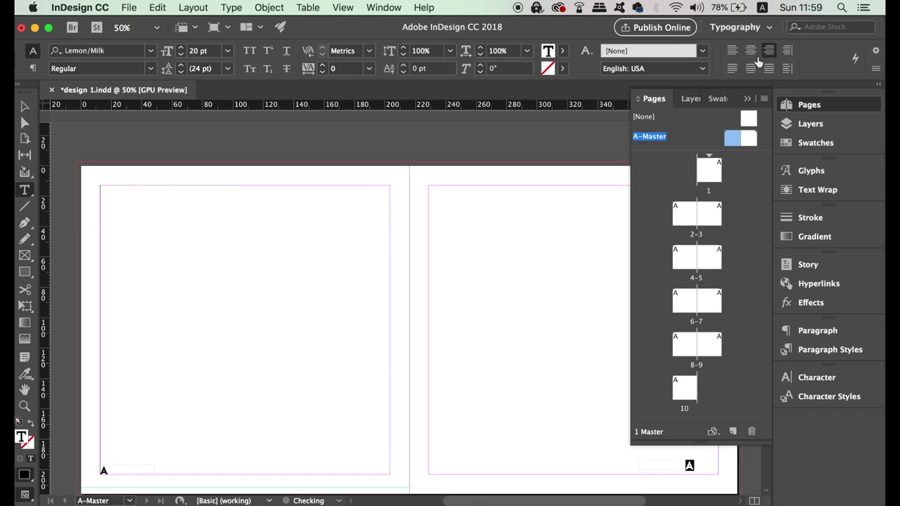
key(Escape)
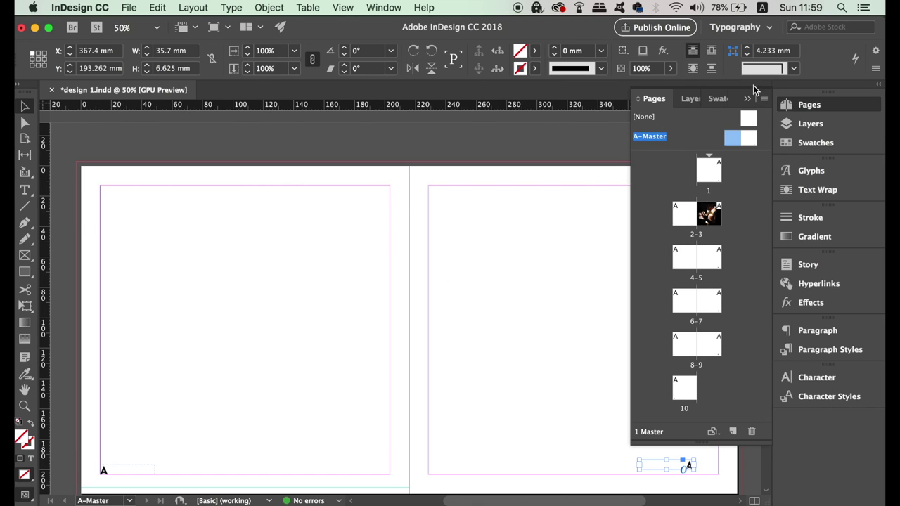
Nudge the copied page-number frame into the right page's bottom-right corner.
click(747, 98)
scroll(583, 257, right, 3)
scroll(582, 257, down, 2)
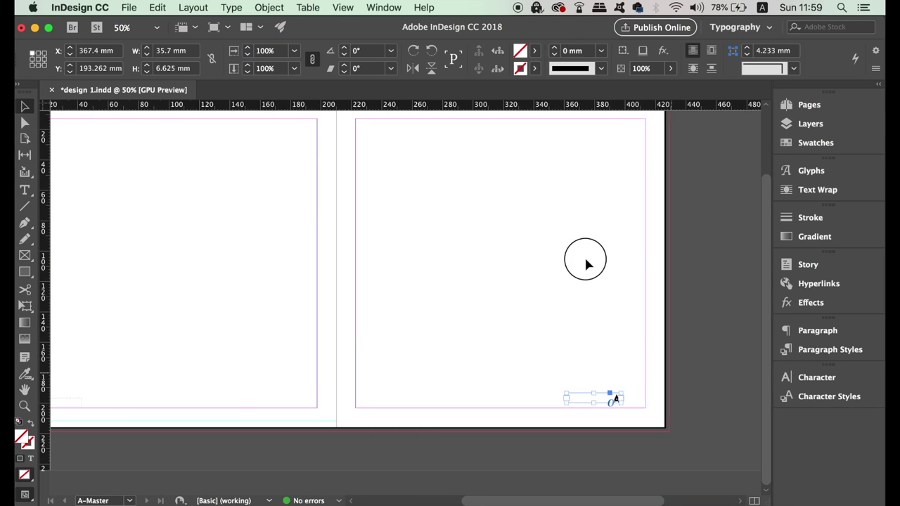
drag(545, 399, 575, 409)
click(569, 324)
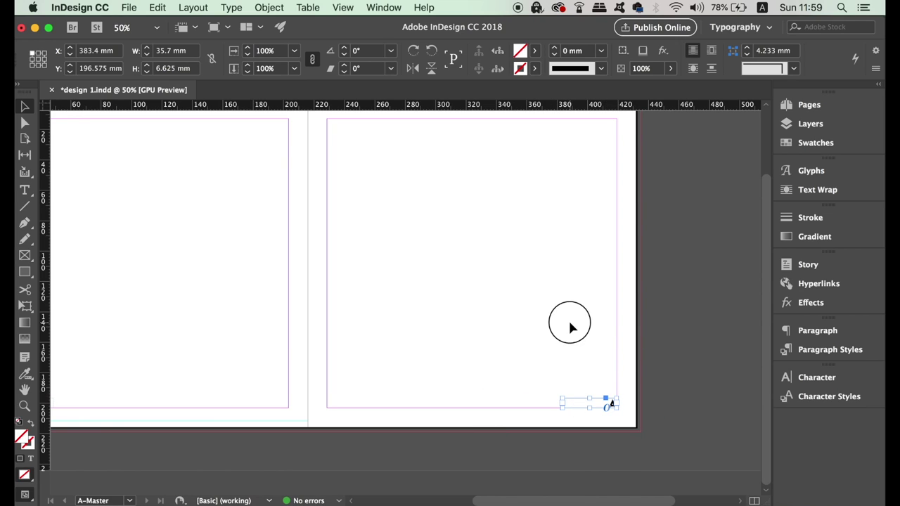
drag(527, 336, 604, 342)
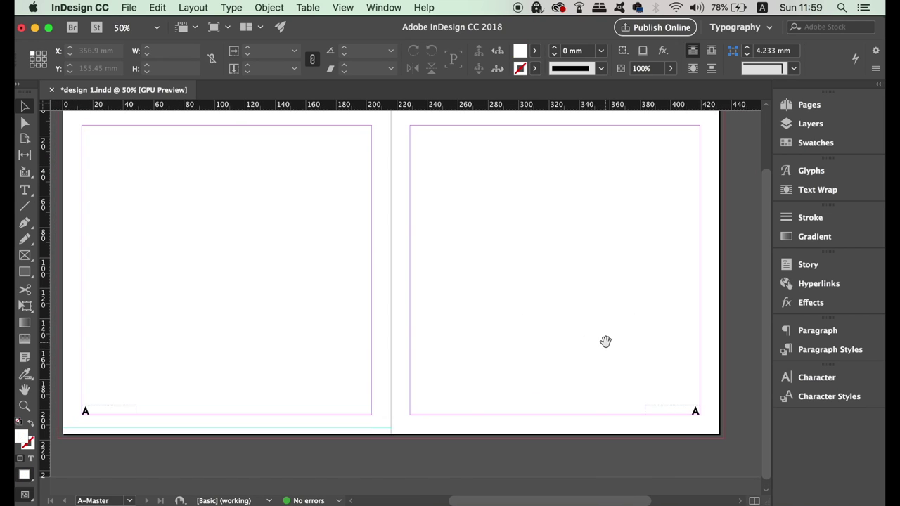
click(810, 105)
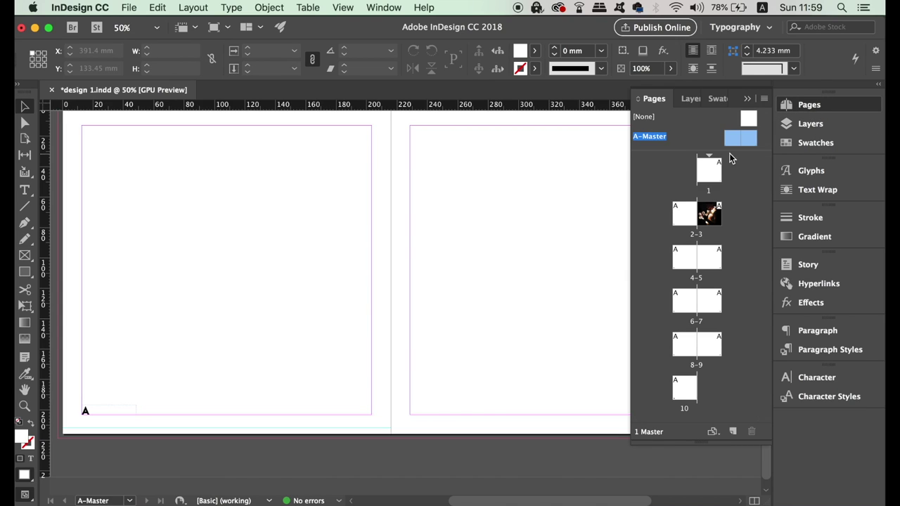
Verify page 5's number at the bottom right, then delete page 1's page-number frame.
double_click(715, 260)
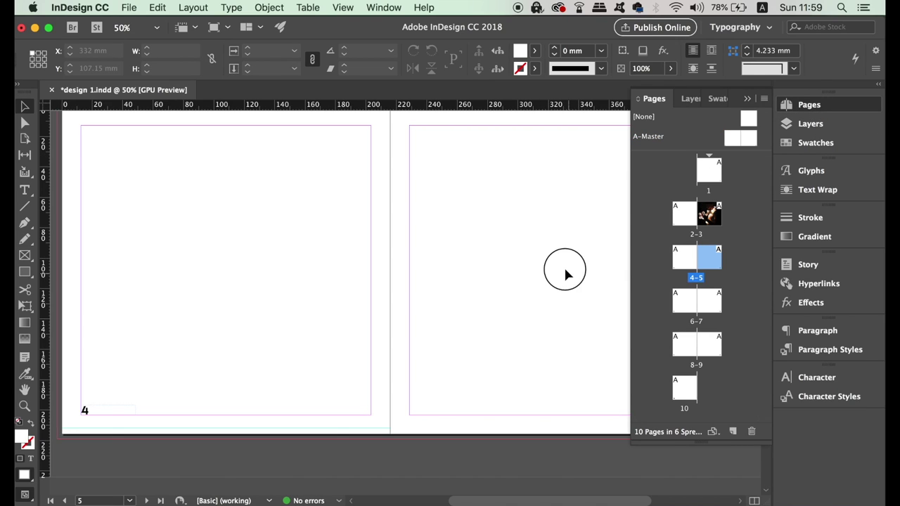
drag(565, 270, 504, 320)
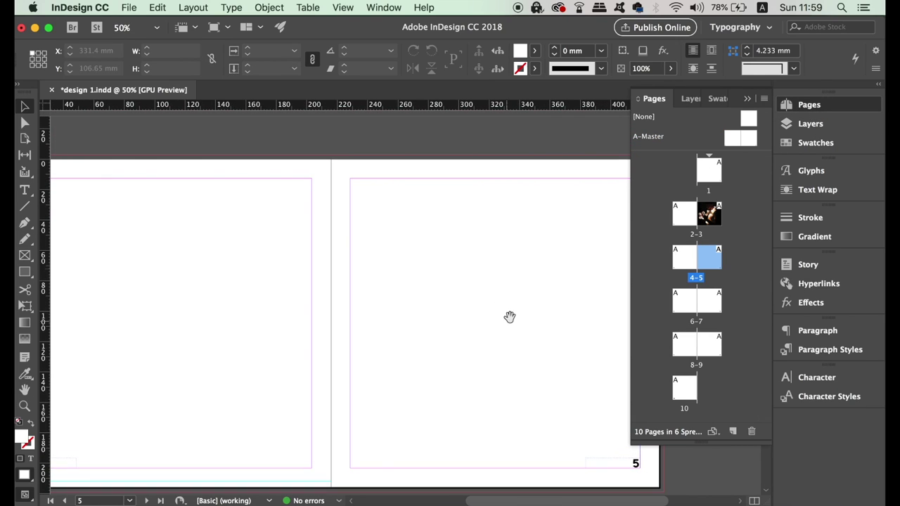
double_click(706, 177)
drag(482, 186, 365, 327)
key(super+equal)
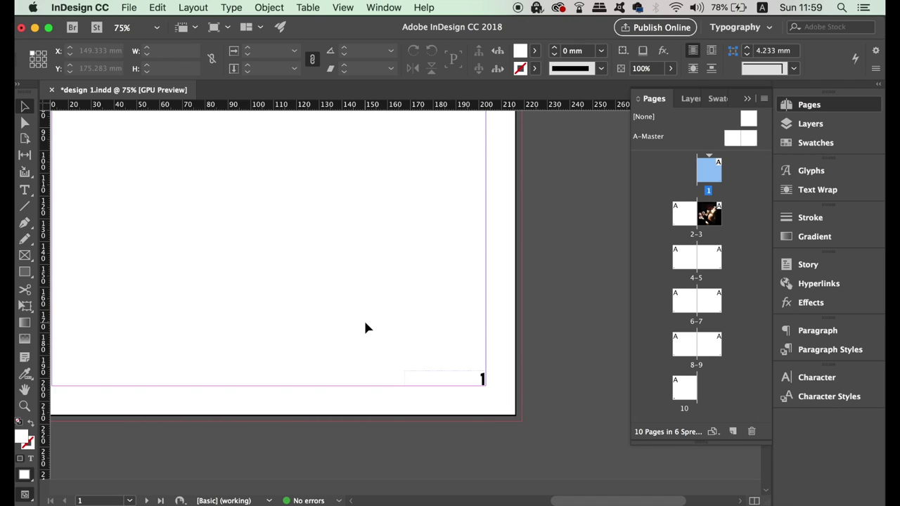
click(476, 380)
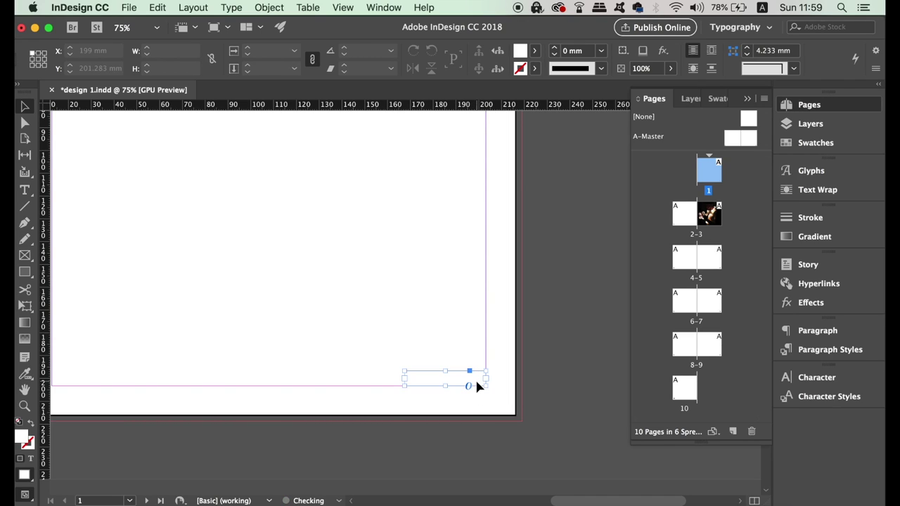
key(Delete)
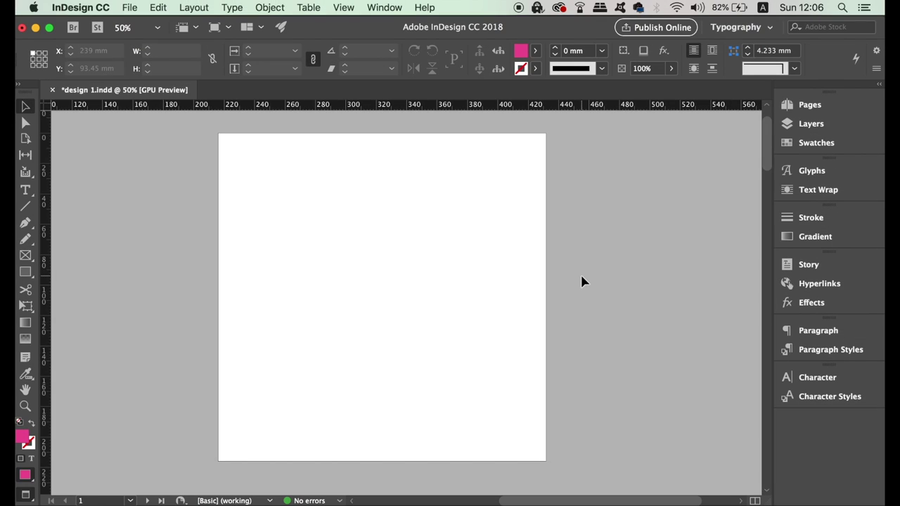
Change the fill colour from pink to dark navy RGB 11/13/55 (#0b0d37).
double_click(22, 439)
click(373, 330)
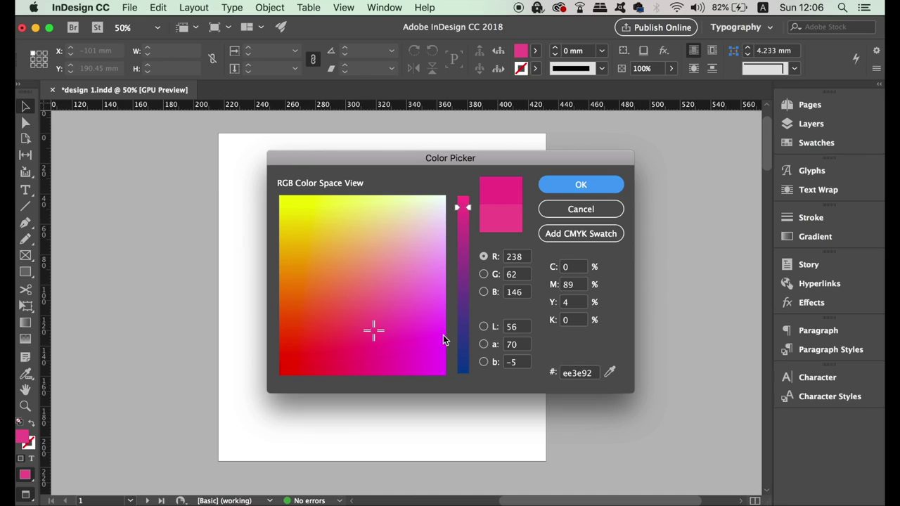
drag(457, 360, 462, 364)
drag(383, 368, 316, 368)
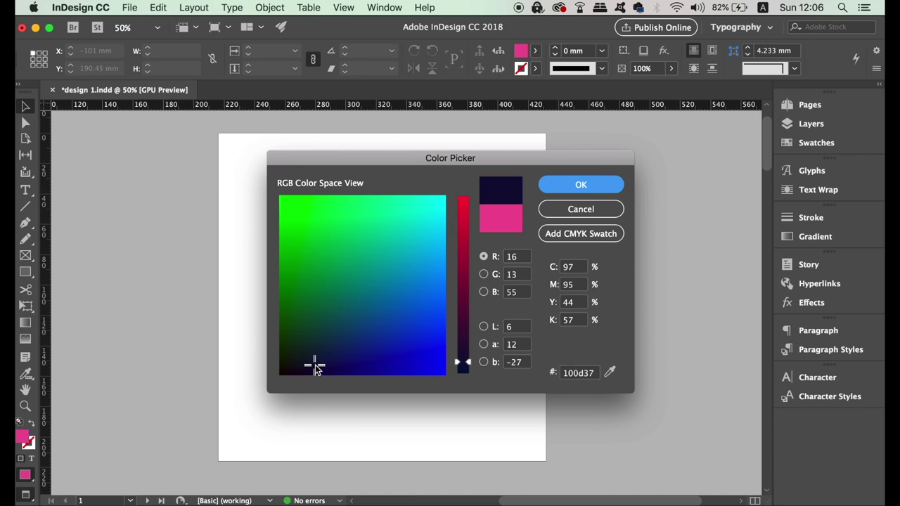
drag(463, 366, 464, 368)
click(587, 189)
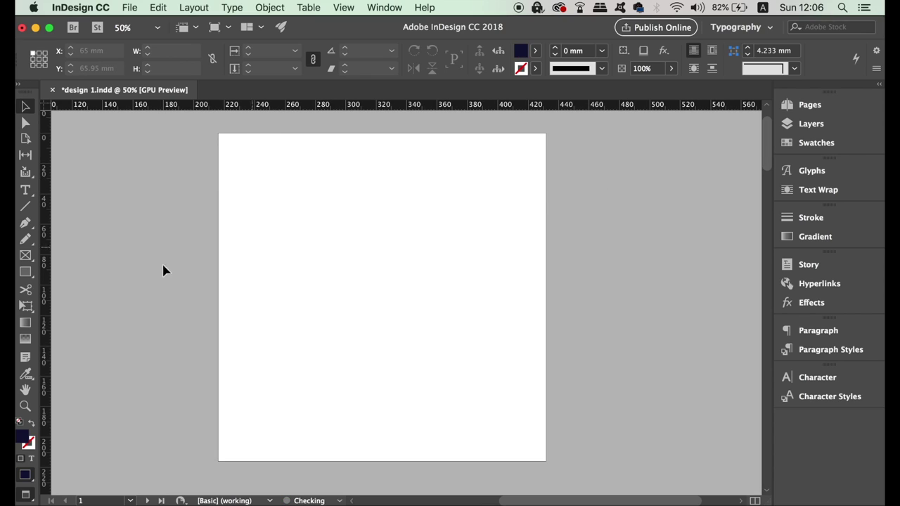
Switch the screen mode to Bleed to show the bleed area.
key(m)
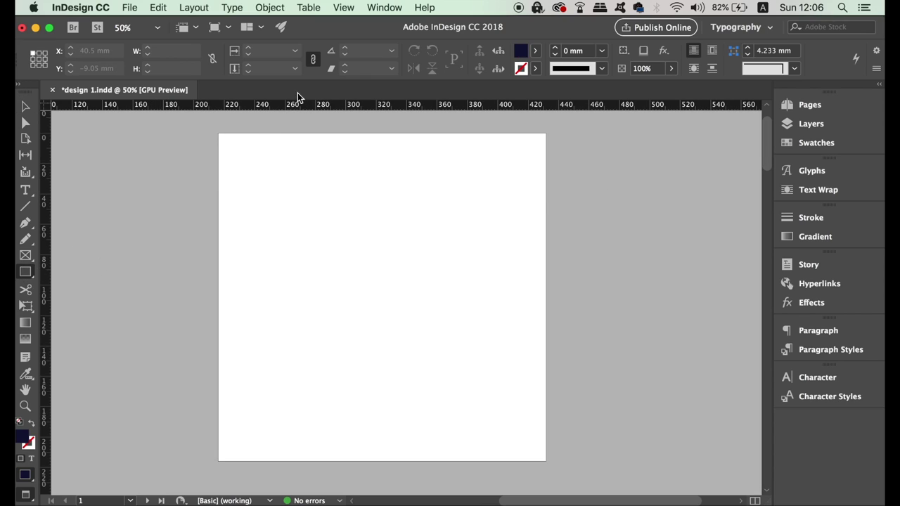
click(373, 6)
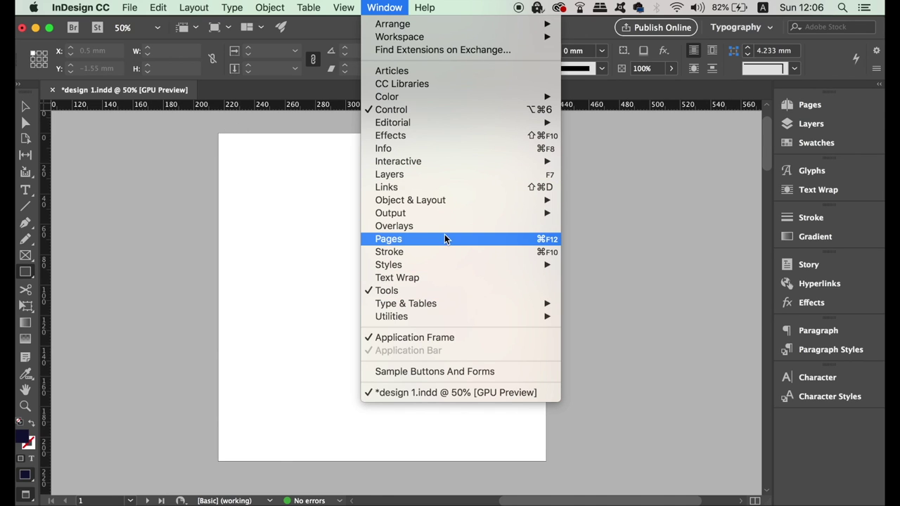
mouse_move(344, 8)
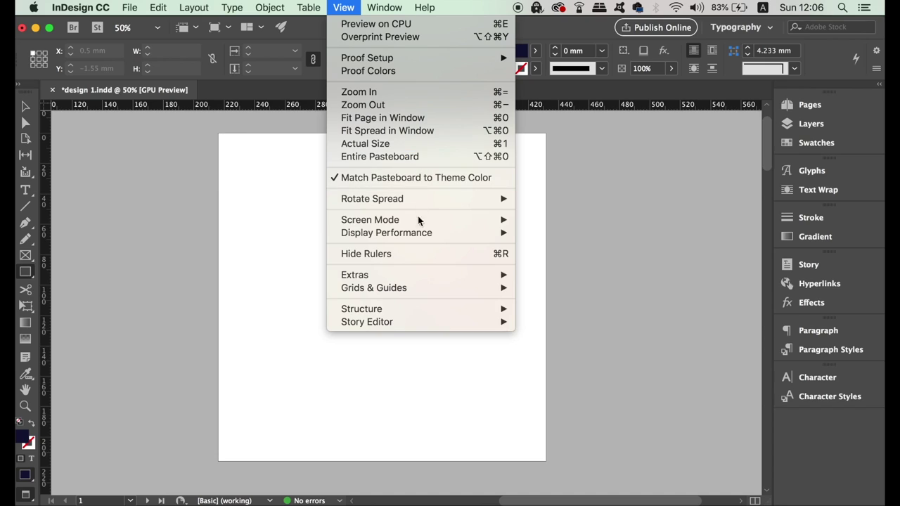
mouse_move(419, 224)
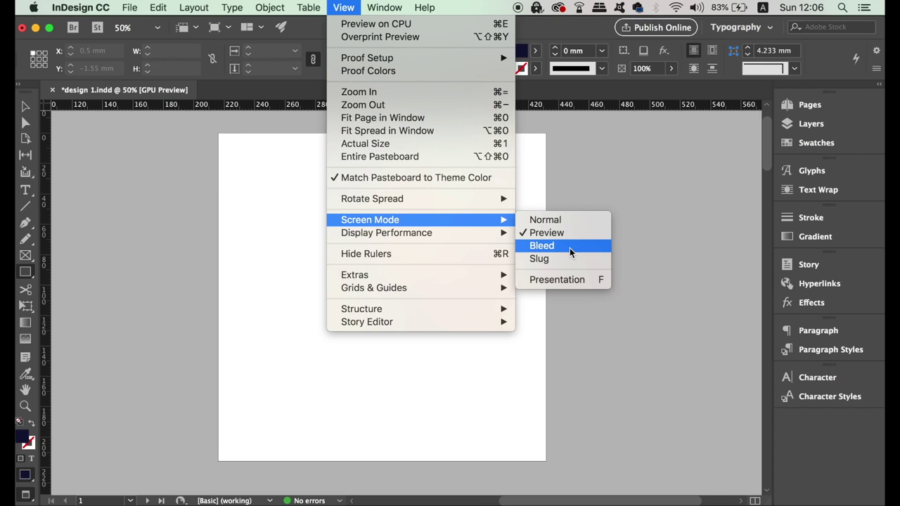
click(567, 249)
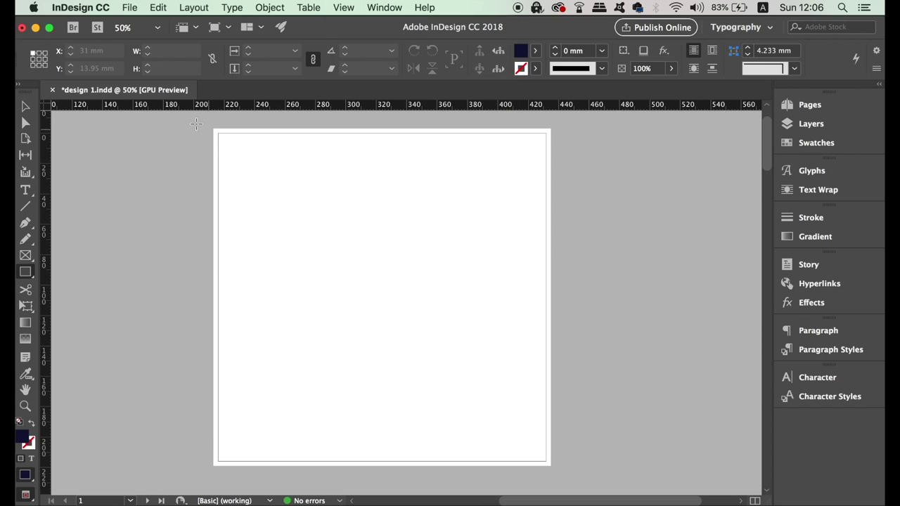
Draw a 221.9 mm rectangle from bleed corner to bleed corner filled with darker navy #0e062b.
mouse_move(215, 131)
mouse_down()
mouse_move(471, 460)
mouse_move(552, 448)
mouse_move(552, 440)
mouse_up()
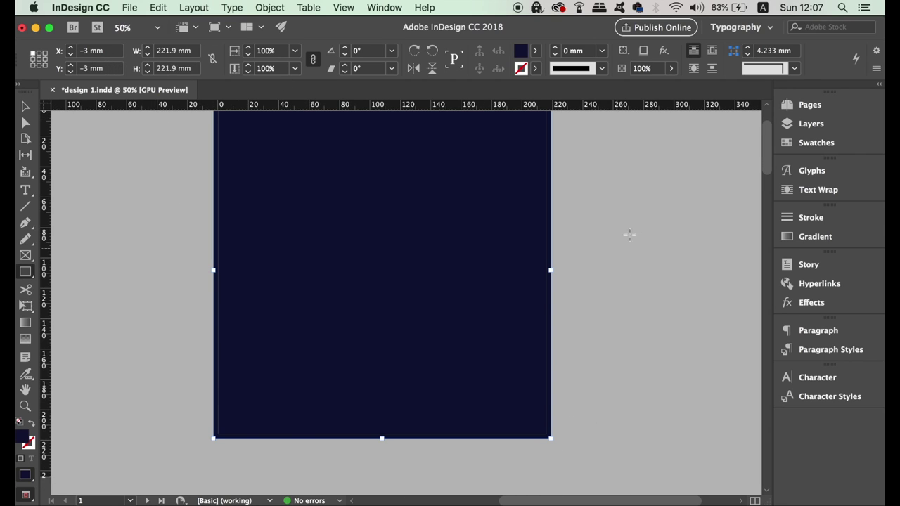
scroll(623, 269, up, 2)
scroll(623, 269, down, 2)
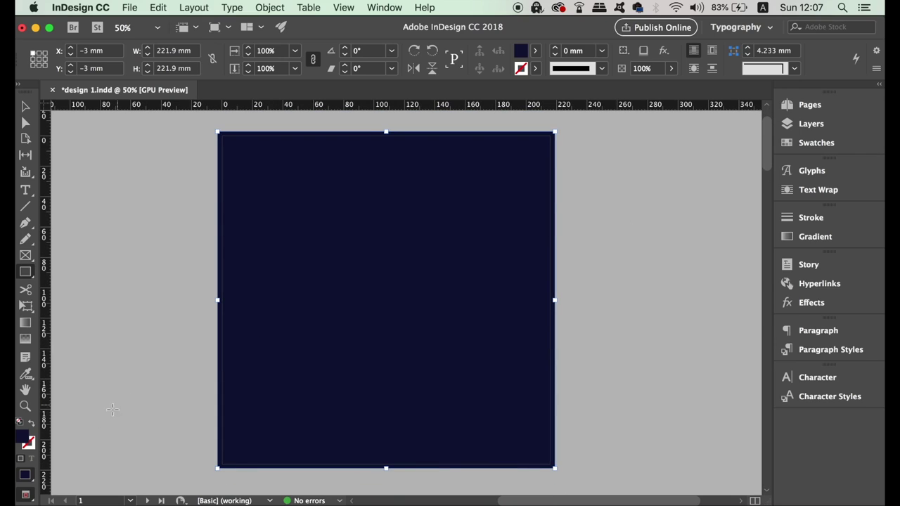
double_click(21, 441)
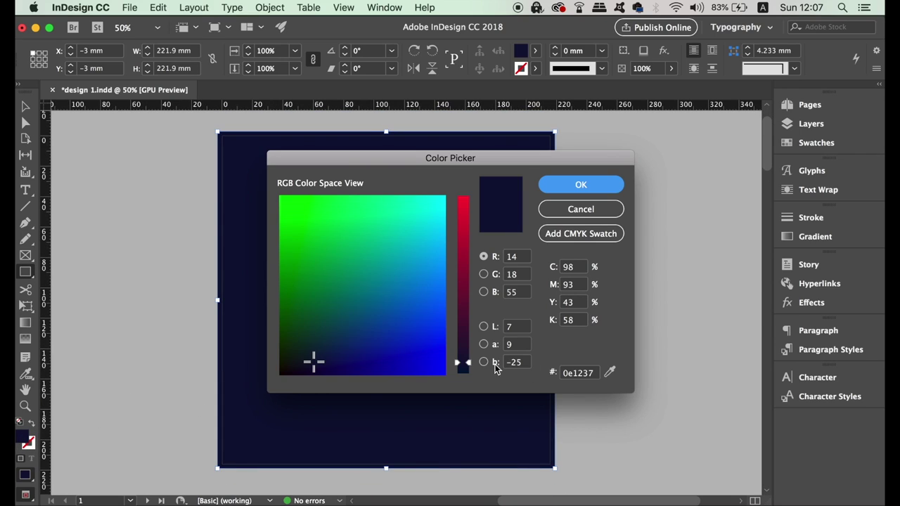
click(306, 369)
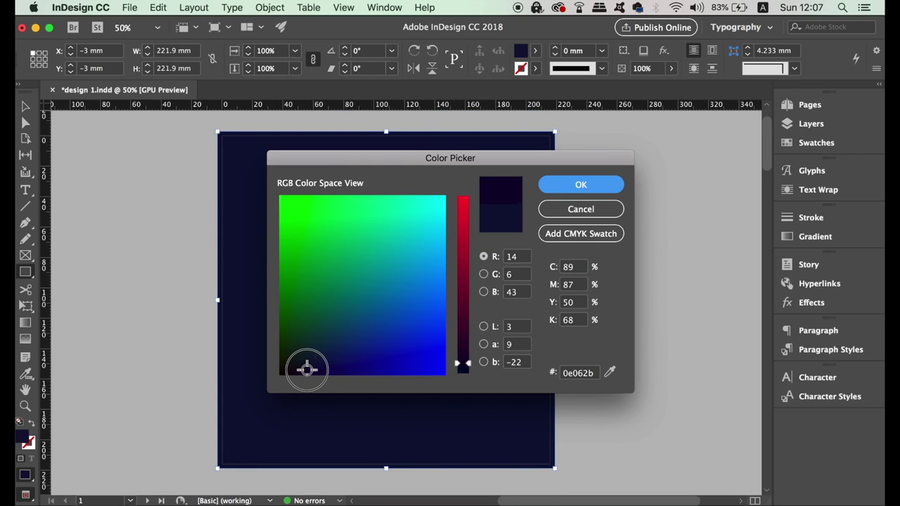
click(603, 192)
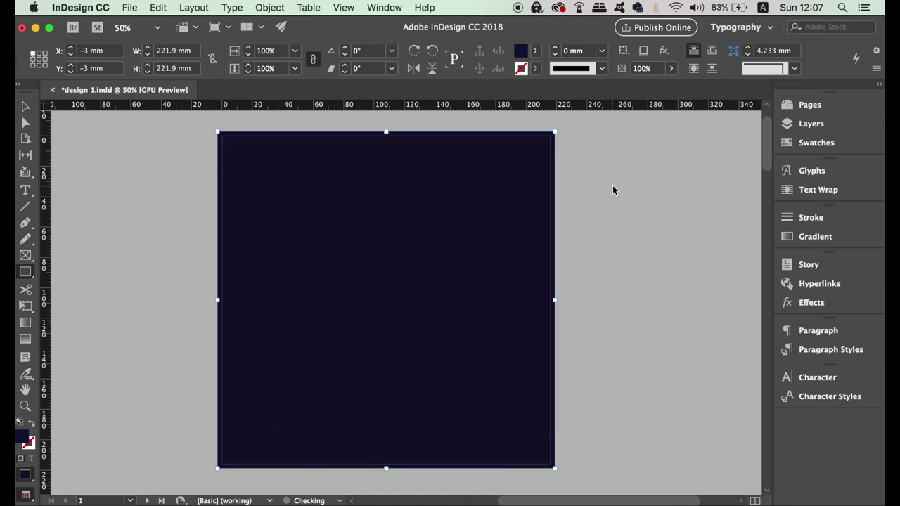
click(33, 106)
click(116, 145)
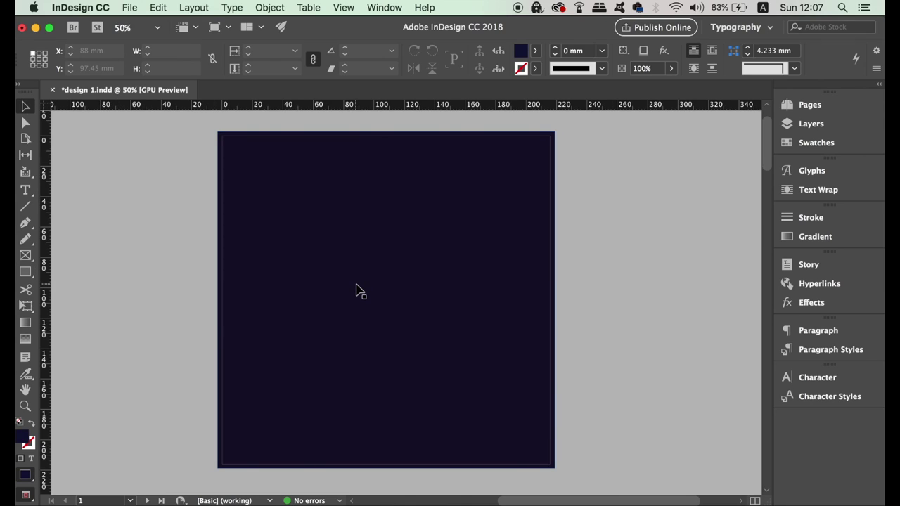
Draw a square image frame in the upper middle of the cover.
click(26, 255)
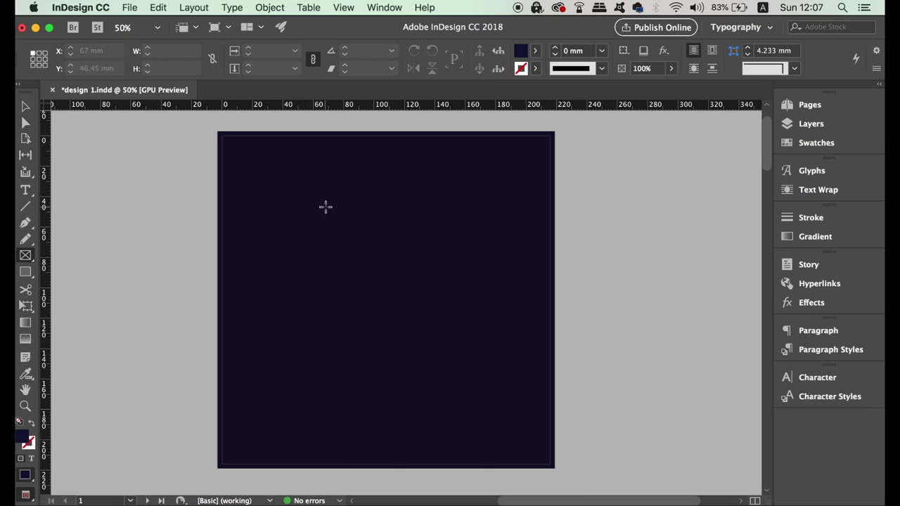
drag(304, 170, 487, 331)
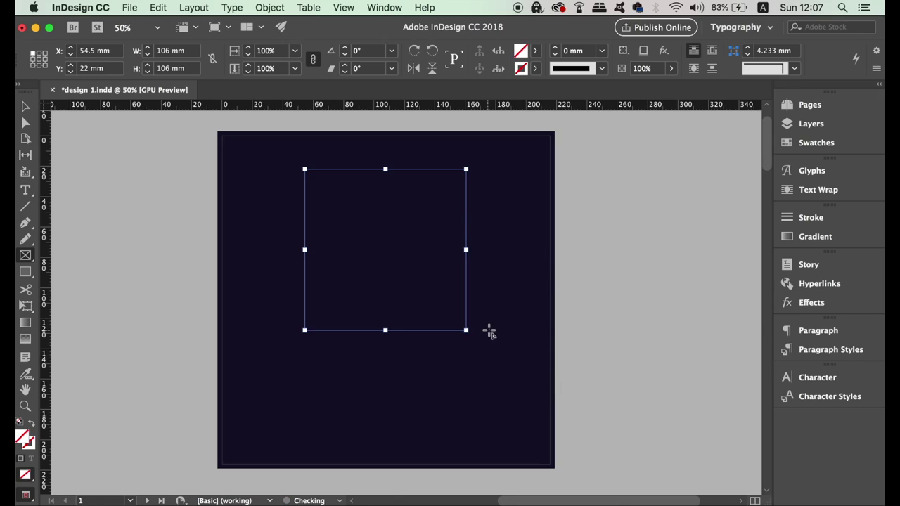
click(26, 106)
mouse_move(413, 316)
mouse_down()
mouse_move(430, 317)
mouse_move(416, 320)
mouse_up()
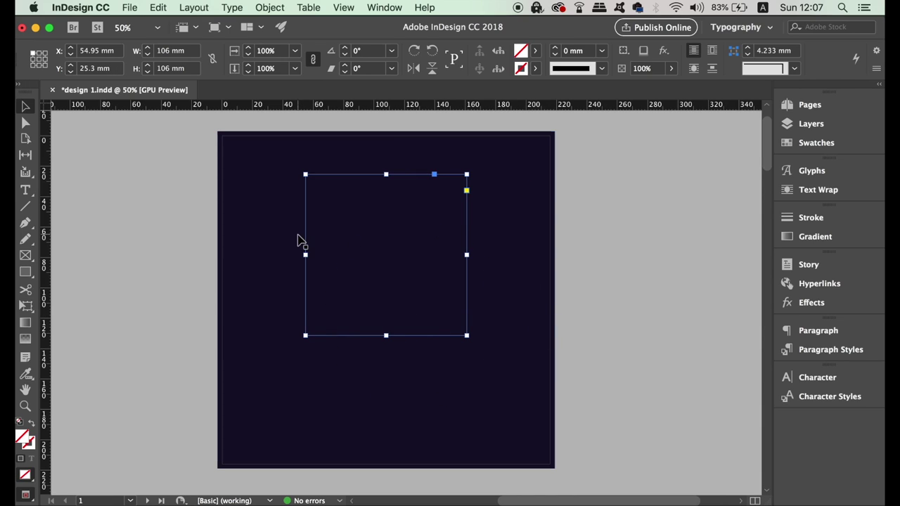
Place satori logo.eps into the frame and scale it to about 37.8%.
click(26, 123)
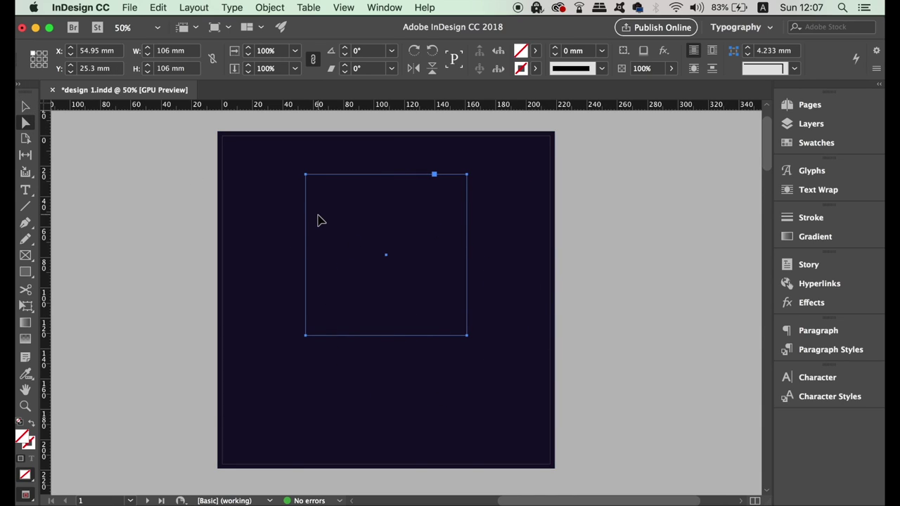
click(385, 255)
click(129, 7)
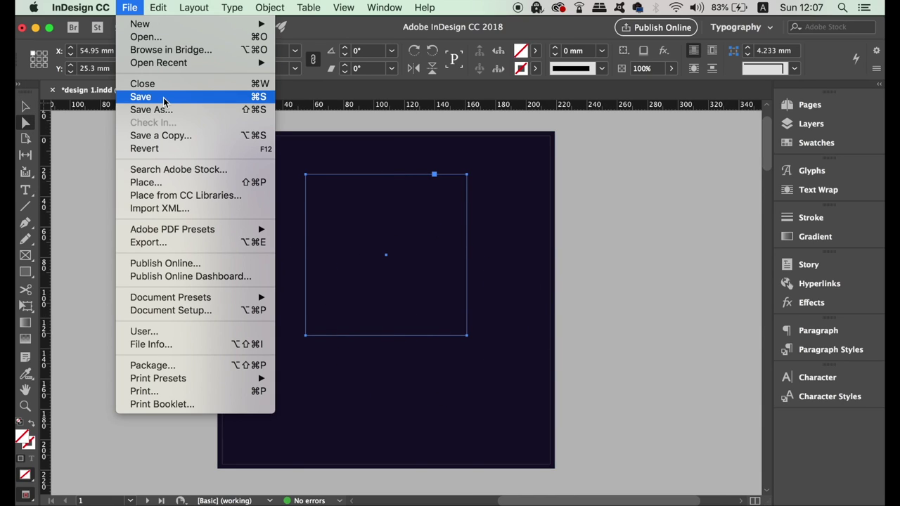
click(180, 185)
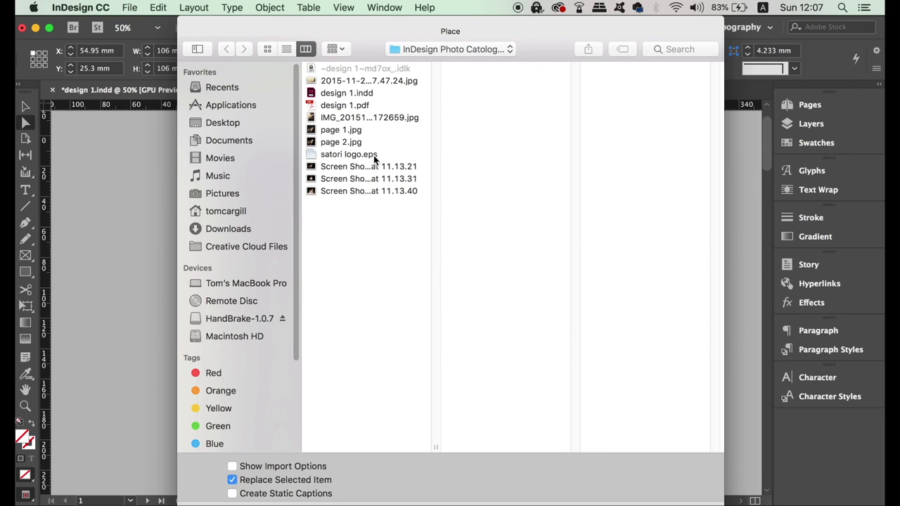
click(373, 156)
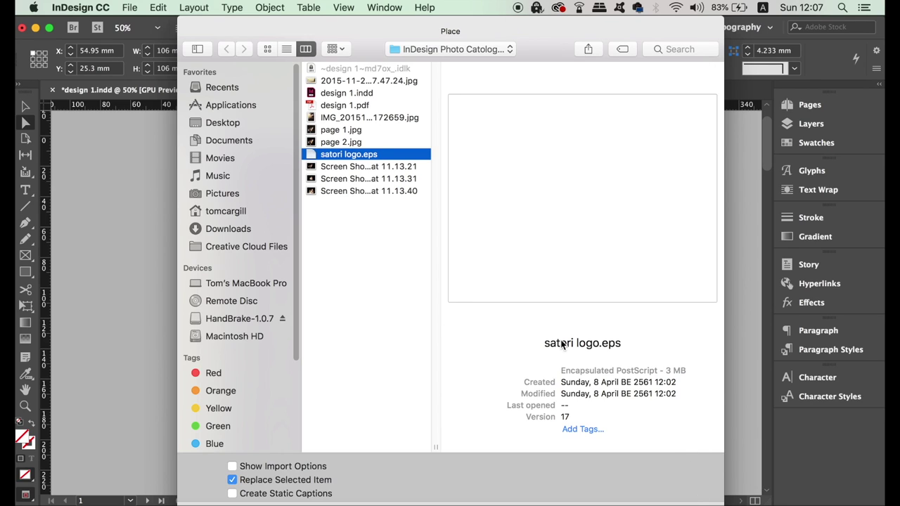
key(Return)
key(super+minus)
drag(601, 118, 542, 175)
drag(387, 311, 492, 242)
Shrink the logo frame proportionally and nudge it upward.
key(super+equal)
key(super+equal)
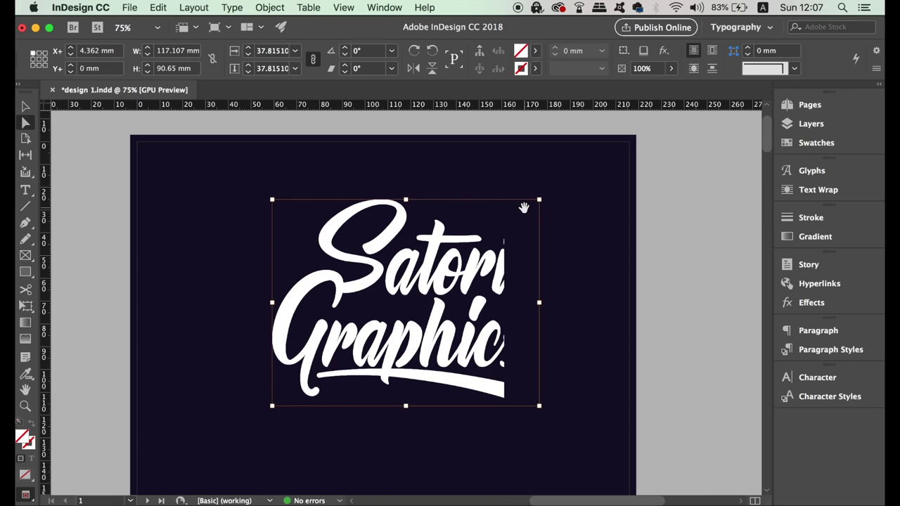
drag(539, 199, 502, 227)
drag(480, 312, 482, 301)
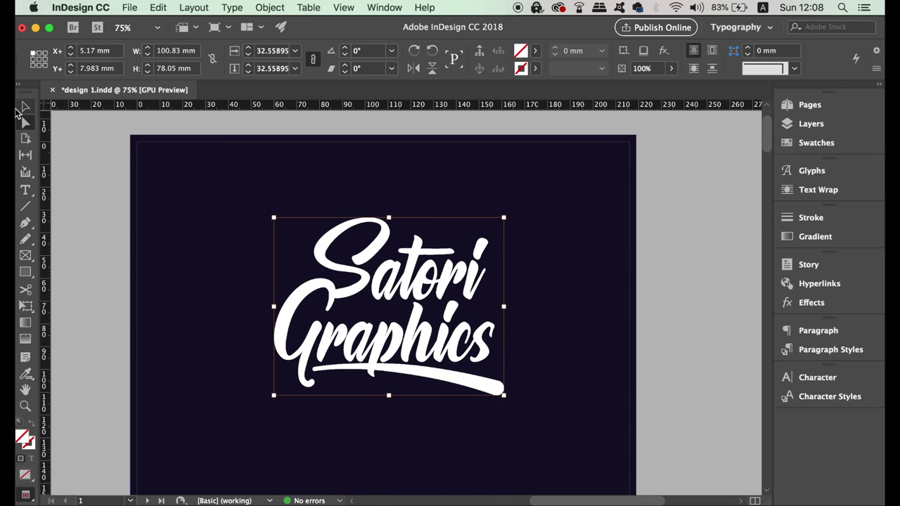
Lock the navy background rectangle with Object > Lock.
click(24, 106)
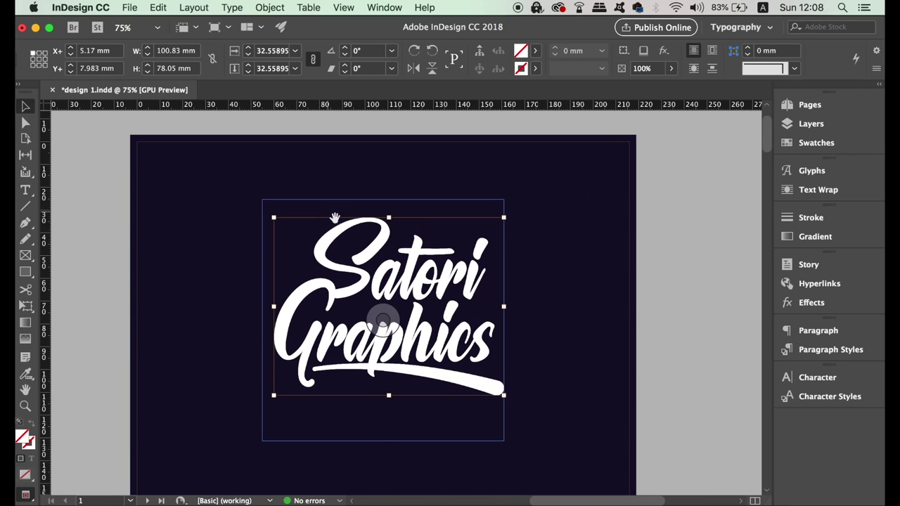
click(449, 441)
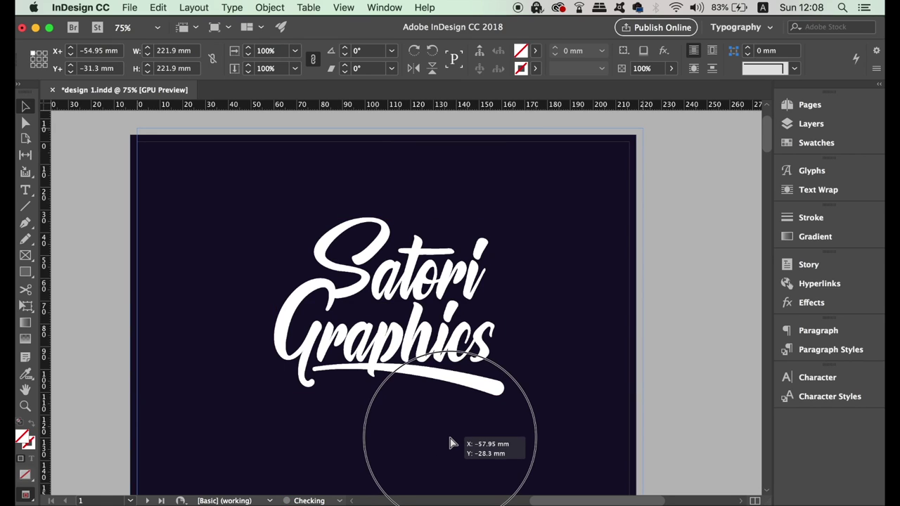
drag(452, 442, 453, 445)
key(super+z)
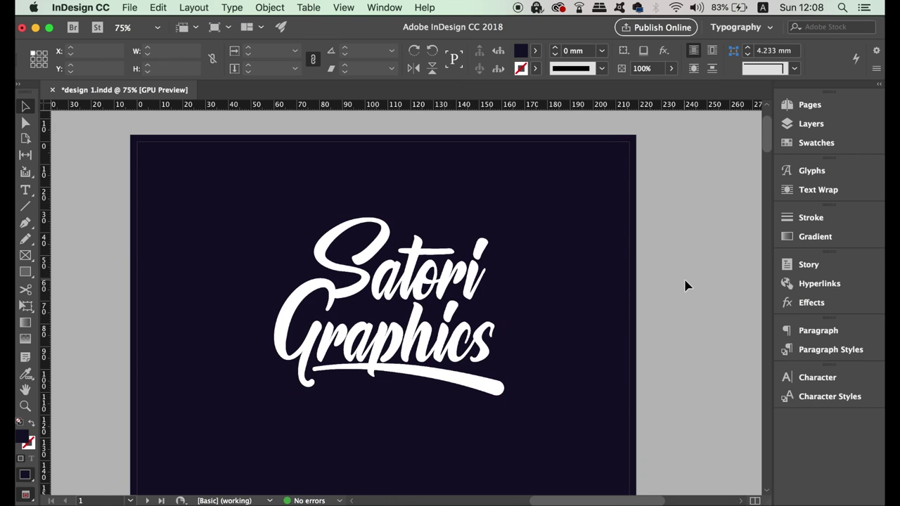
click(194, 7)
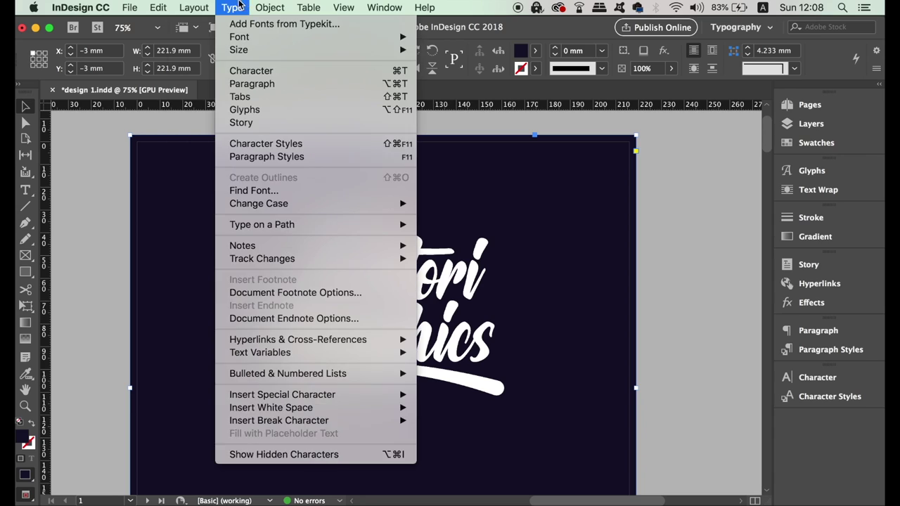
mouse_move(270, 7)
click(297, 109)
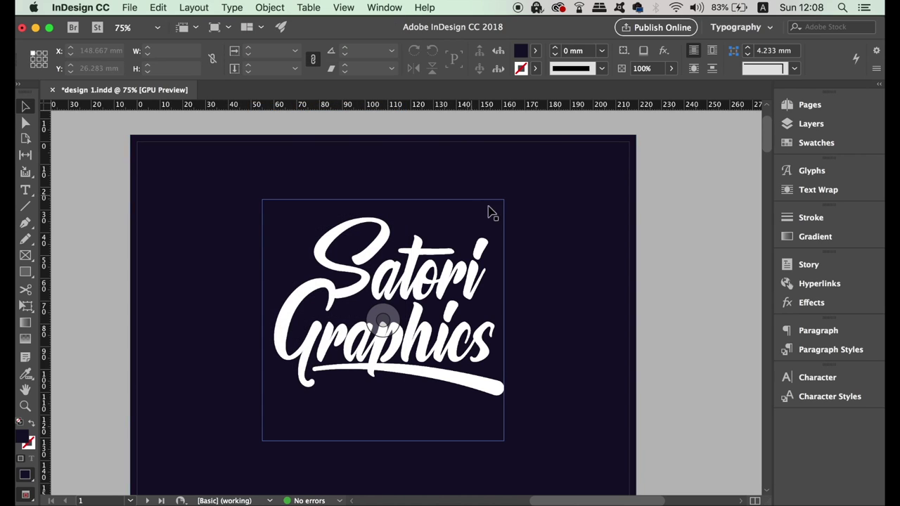
click(383, 322)
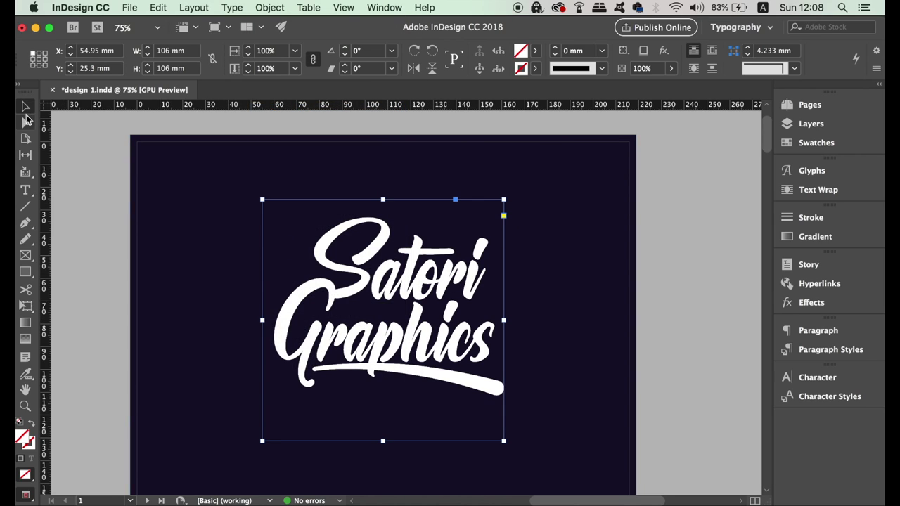
Nudge the logo slightly left and lower its opacity to a faint watermark.
drag(383, 321, 378, 321)
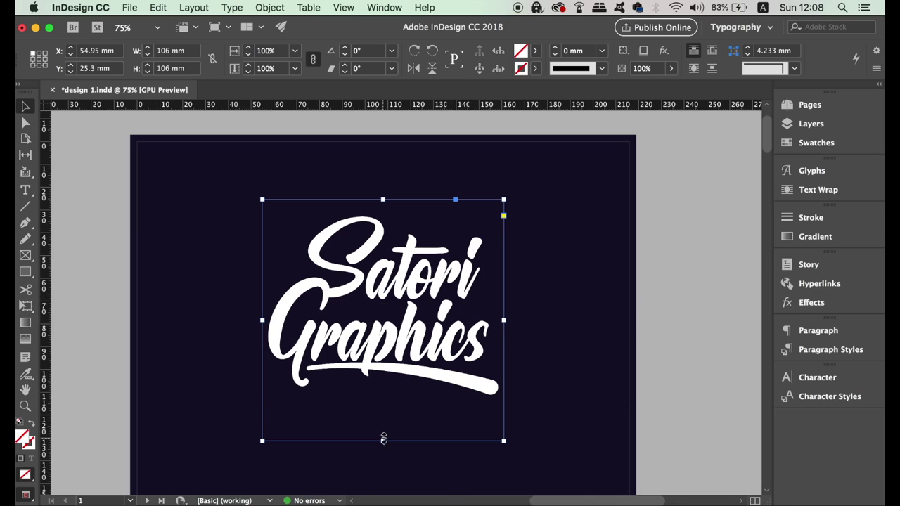
click(724, 295)
key(super+minus)
key(super+minus)
key(super+minus)
key(super+minus)
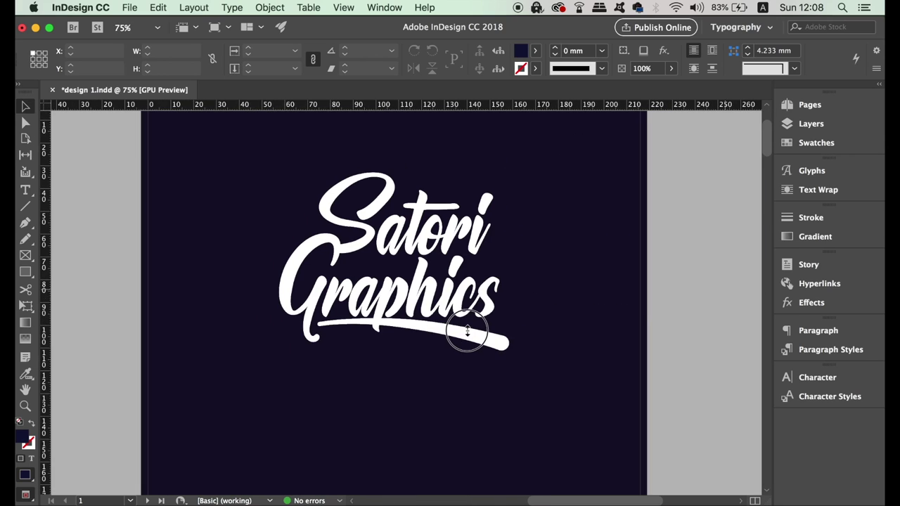
drag(672, 68, 605, 84)
click(715, 235)
key(super+minus)
key(super+minus)
key(super+minus)
key(super+equal)
key(super+equal)
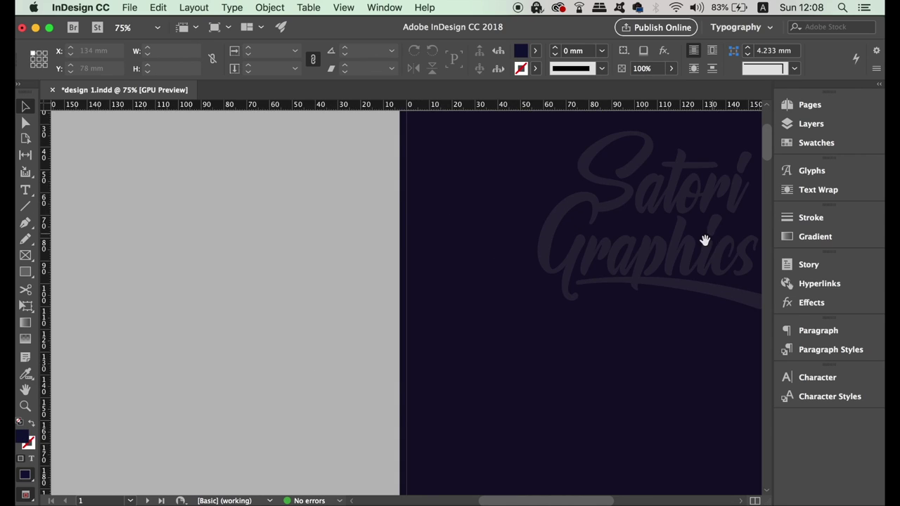
key(super+minus)
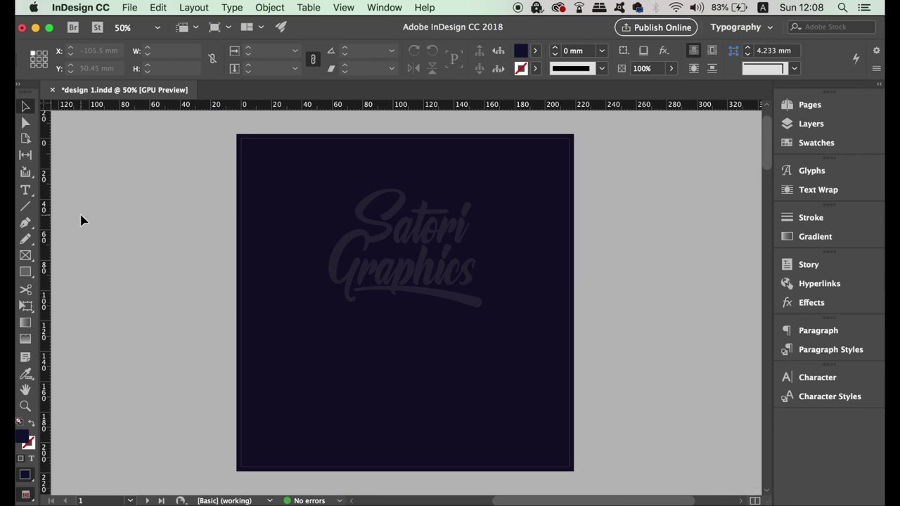
Draw a text frame below the logo and type 'TYPOGRAPHY LAYOUT'.
click(26, 193)
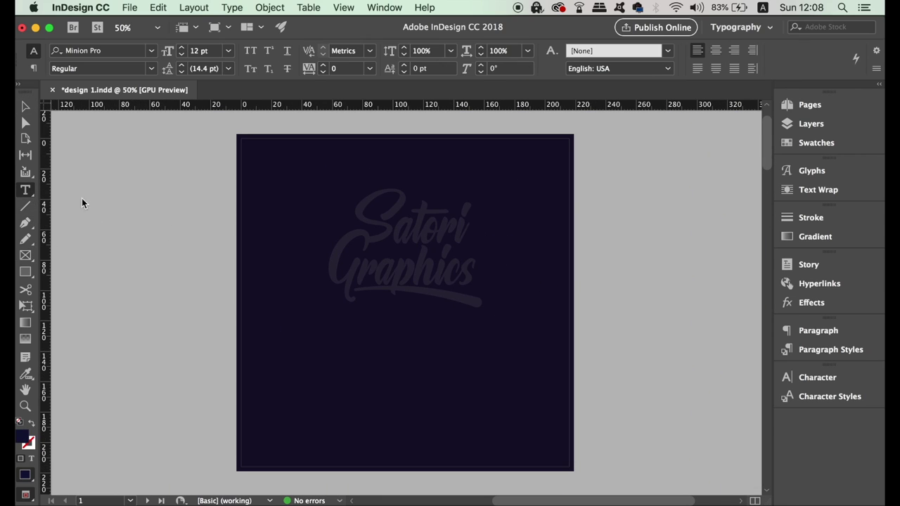
drag(338, 326, 473, 345)
key(super+equal)
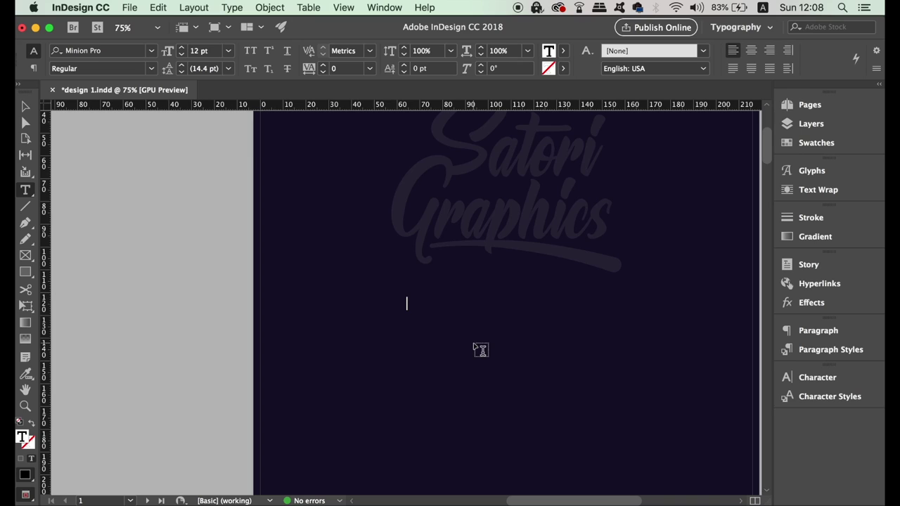
text(TYPOGRAPHY LAYOUT)
Centre the title and set its tracking to 500.
triple_click(482, 305)
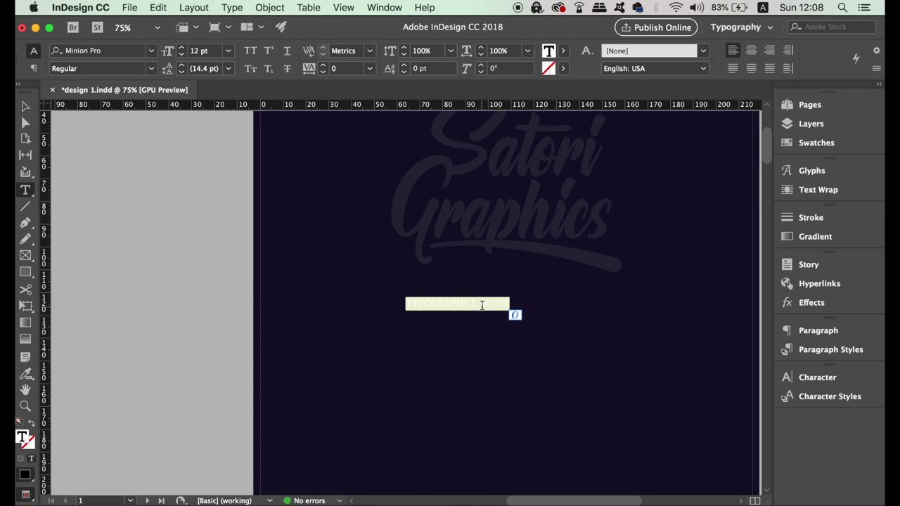
click(750, 51)
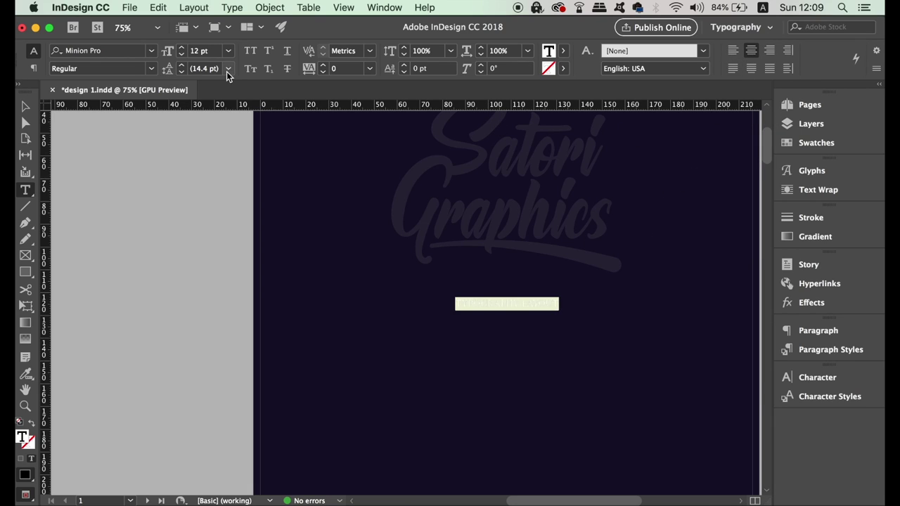
click(370, 68)
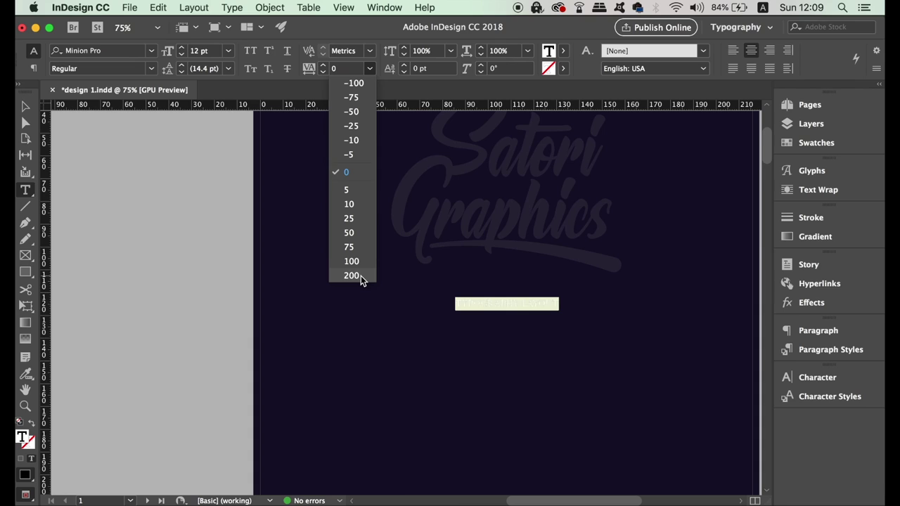
click(351, 275)
double_click(344, 68)
text(500)
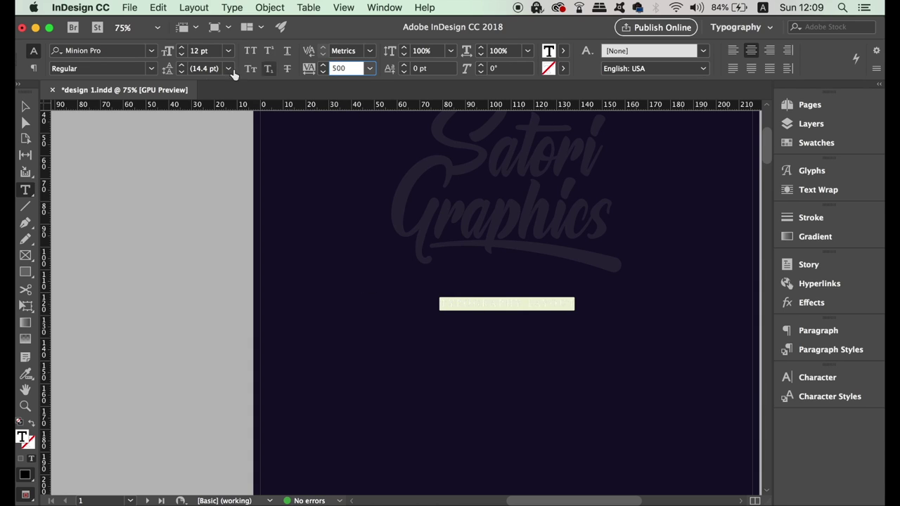
Set the title in Trajan Pro with a white (K 0) fill.
click(151, 51)
click(257, 192)
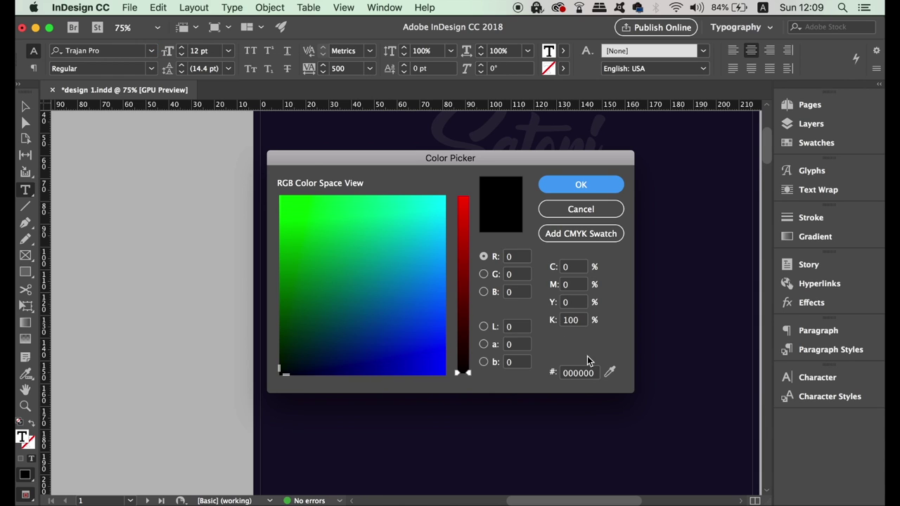
text(0)
key(Return)
key(Escape)
scroll(374, 352, right, 4)
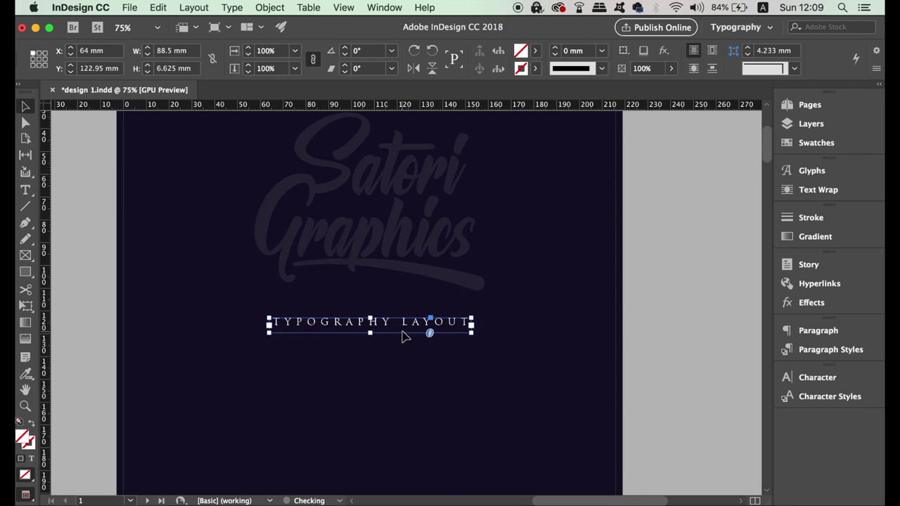
key(super+minus)
Export the document as Adobe PDF (Print) to design 1.pdf, replacing the existing file.
click(614, 287)
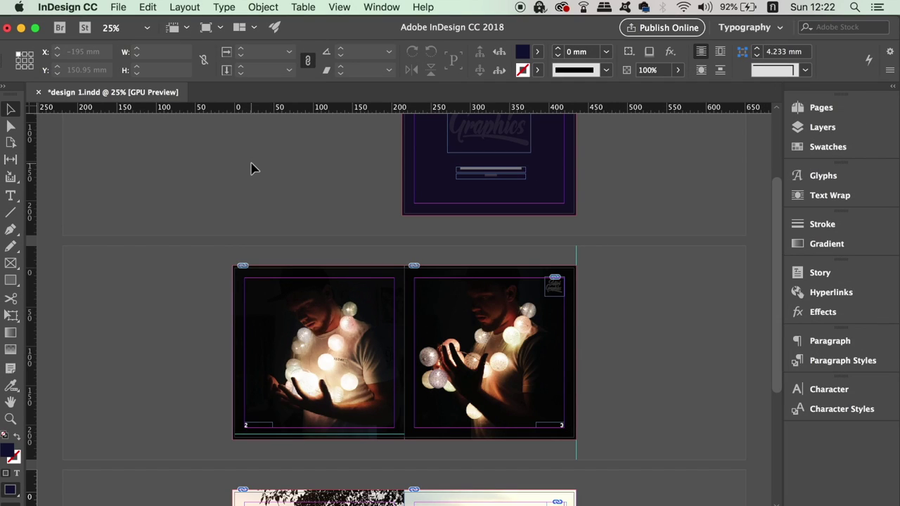
click(115, 7)
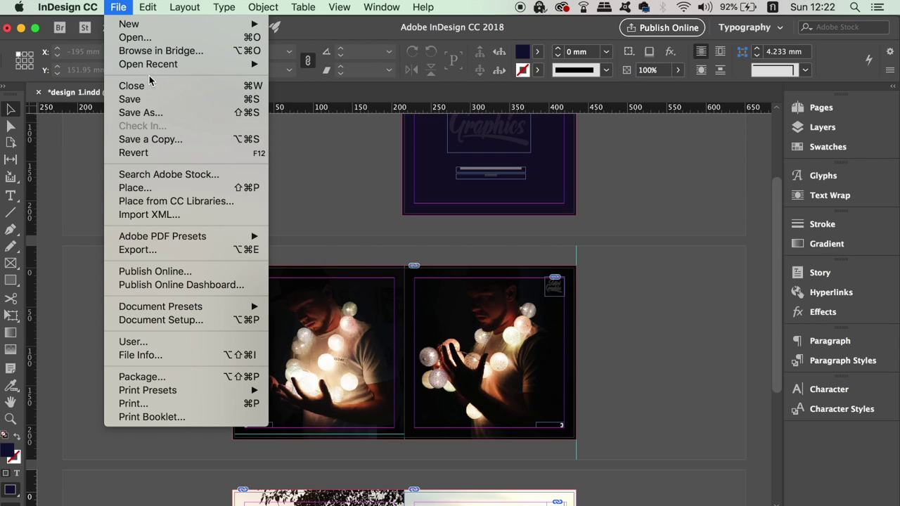
click(197, 249)
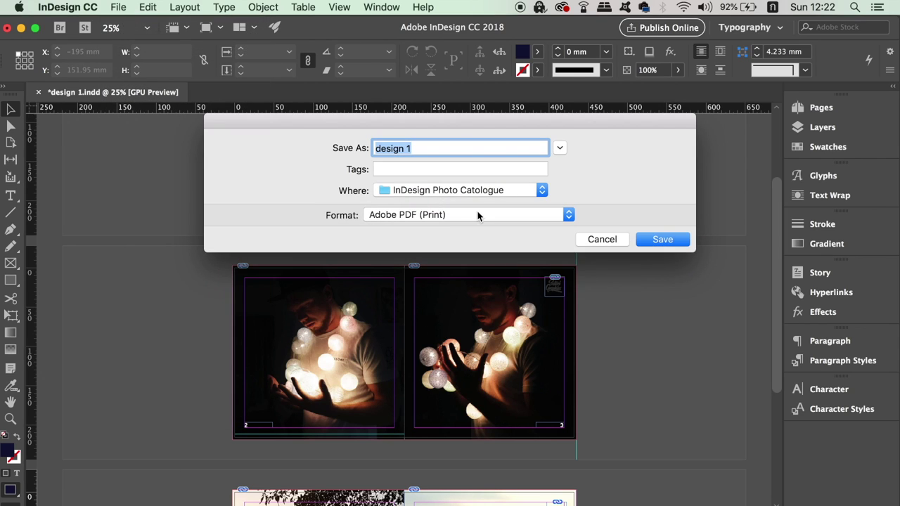
click(506, 213)
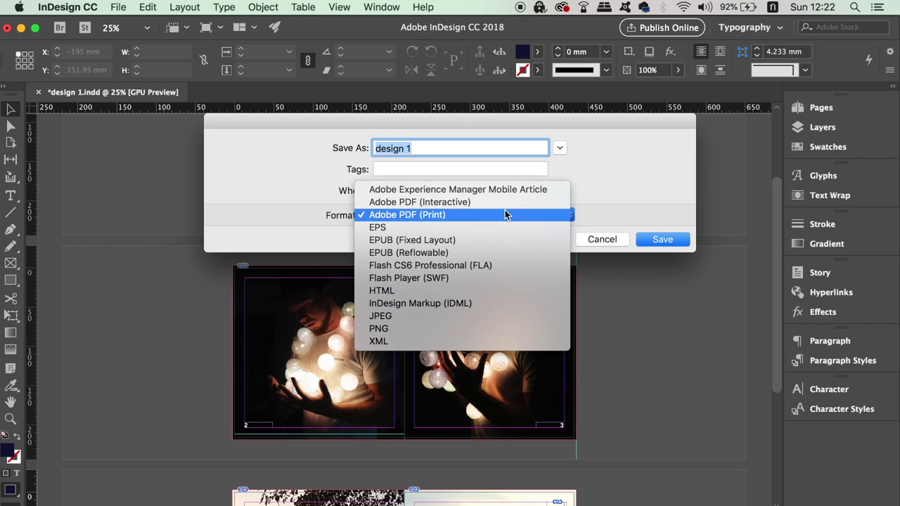
click(504, 212)
click(662, 239)
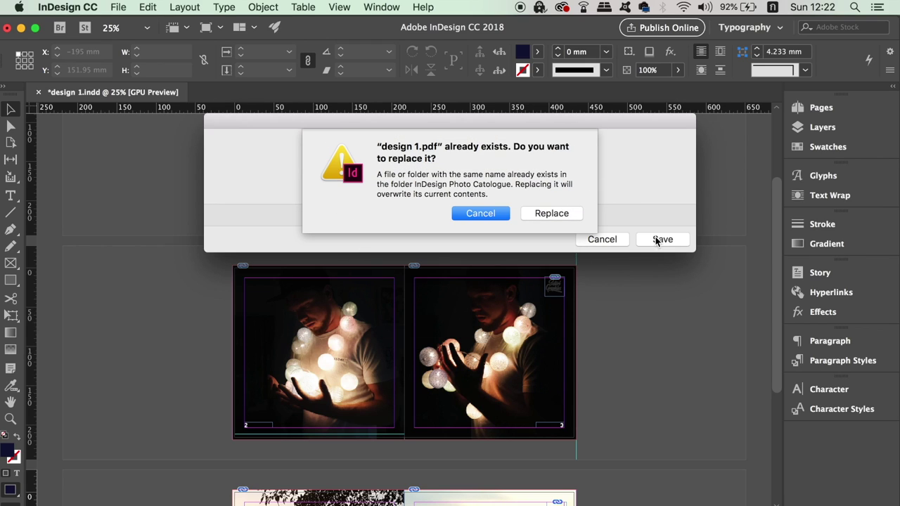
click(558, 216)
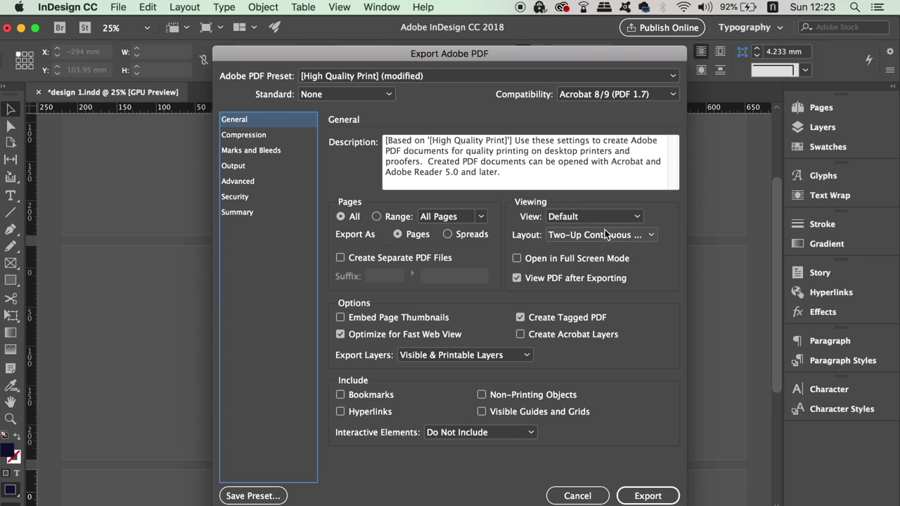
Set the PDF layout to Two-Up (Cover Page), review the remaining settings, and export.
click(612, 234)
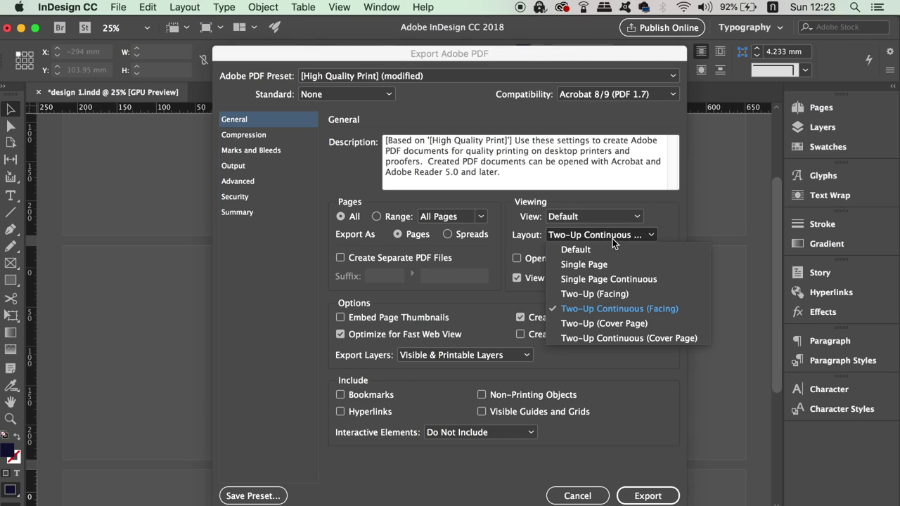
click(639, 323)
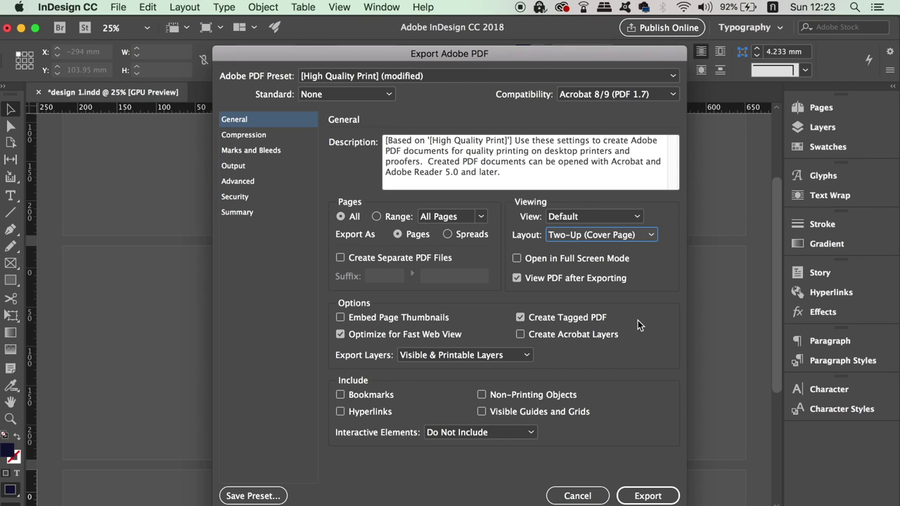
click(237, 135)
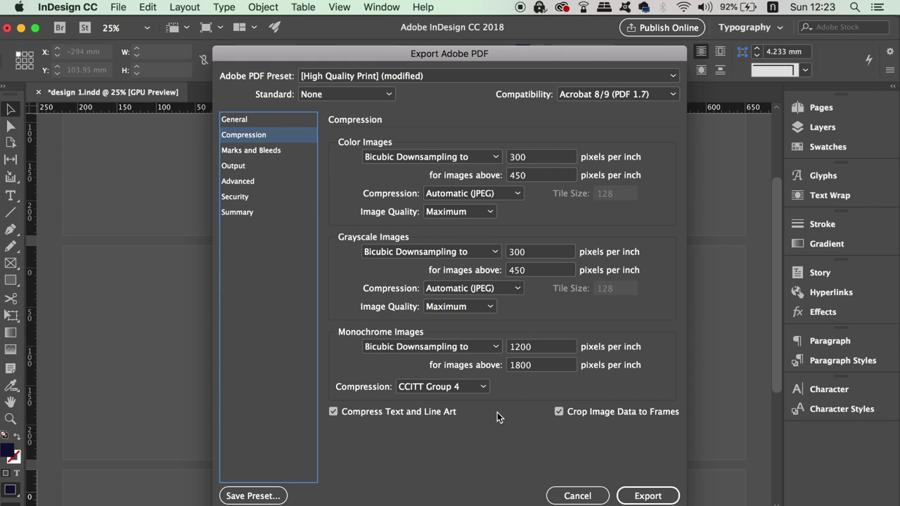
click(281, 150)
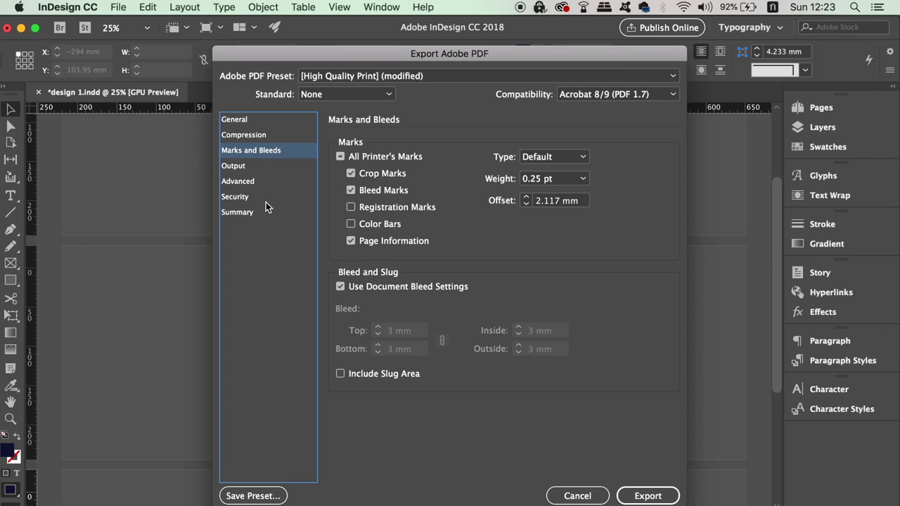
click(231, 168)
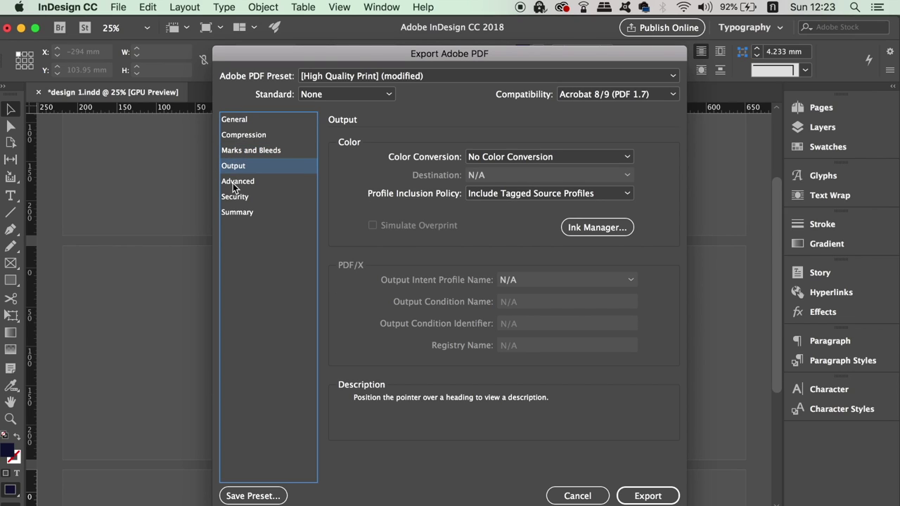
click(233, 183)
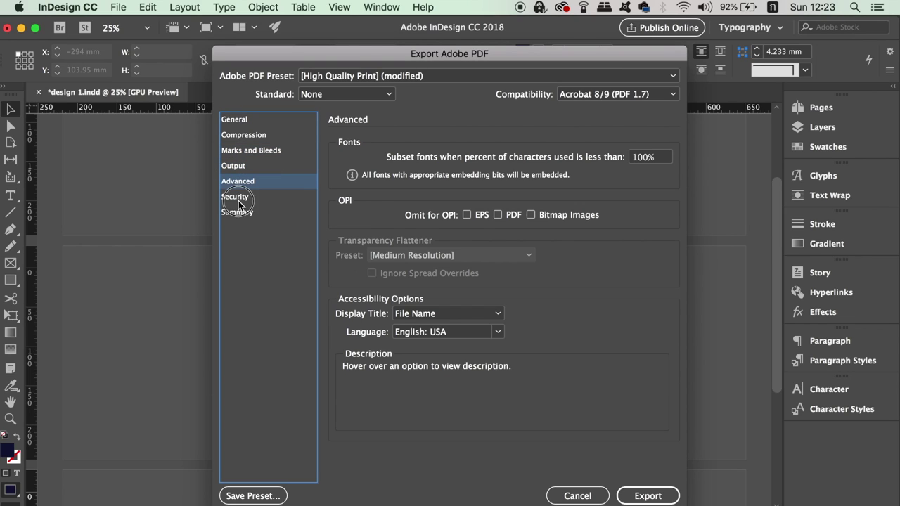
click(238, 200)
click(241, 215)
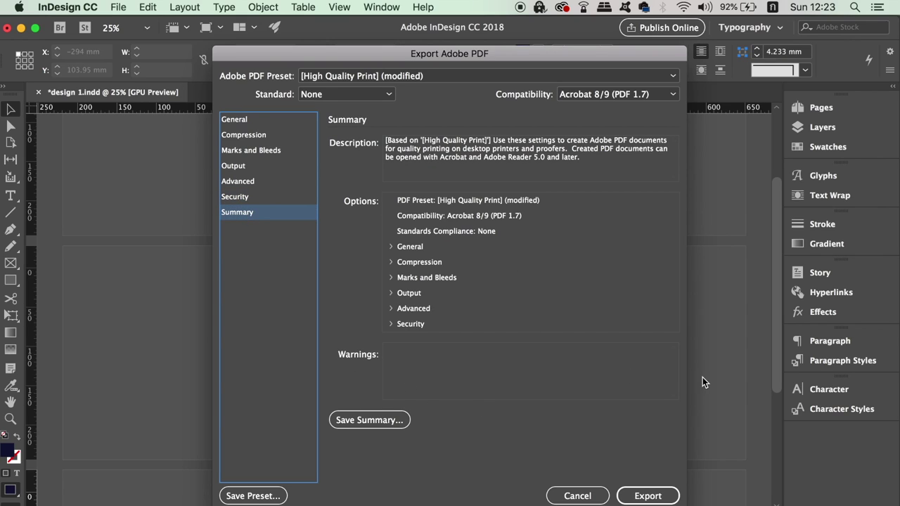
click(646, 494)
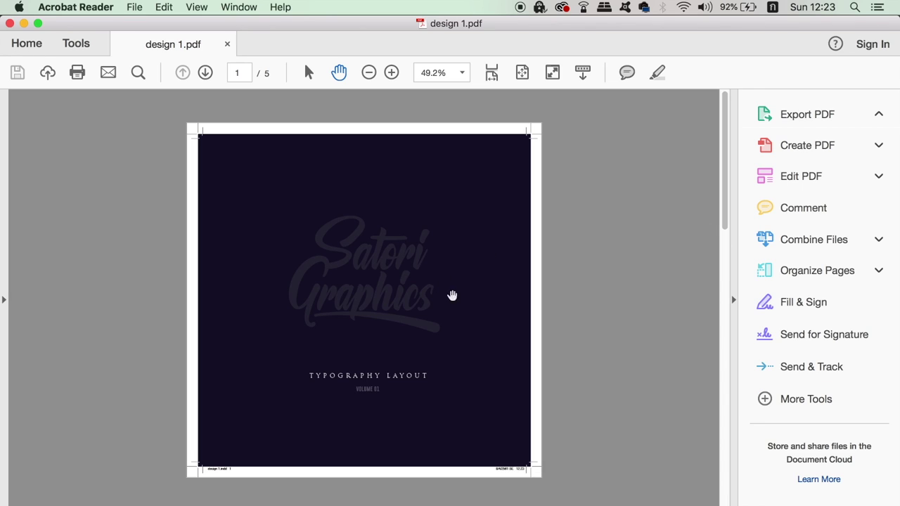
Scroll design 1.pdf from the navy cover down to the pages 2–3 photo spread.
drag(717, 160, 734, 272)
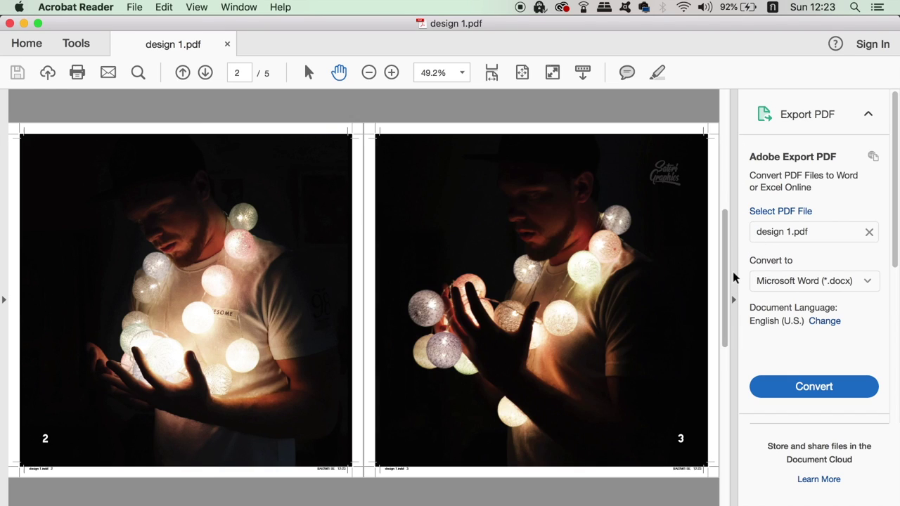